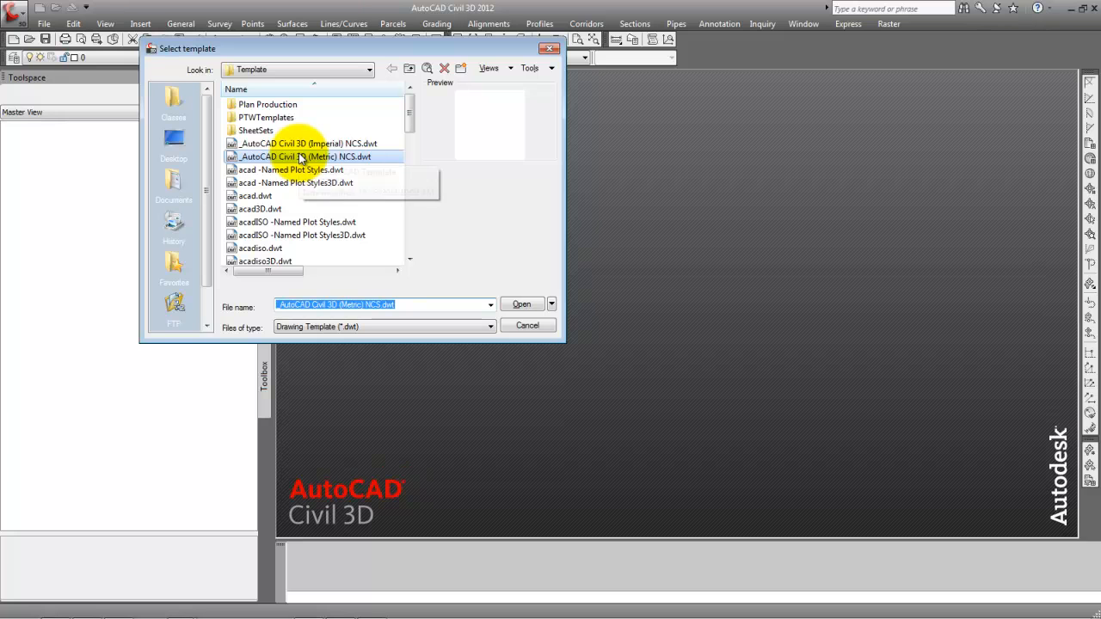
Step: Start a drawing from the _AutoCAD Civil 3D (Metric) NCS template and manually create a point at about N 311322, E 371118, described "My First Point", elevation 100
{"action": "left_click", "coordinate": [526, 306]}
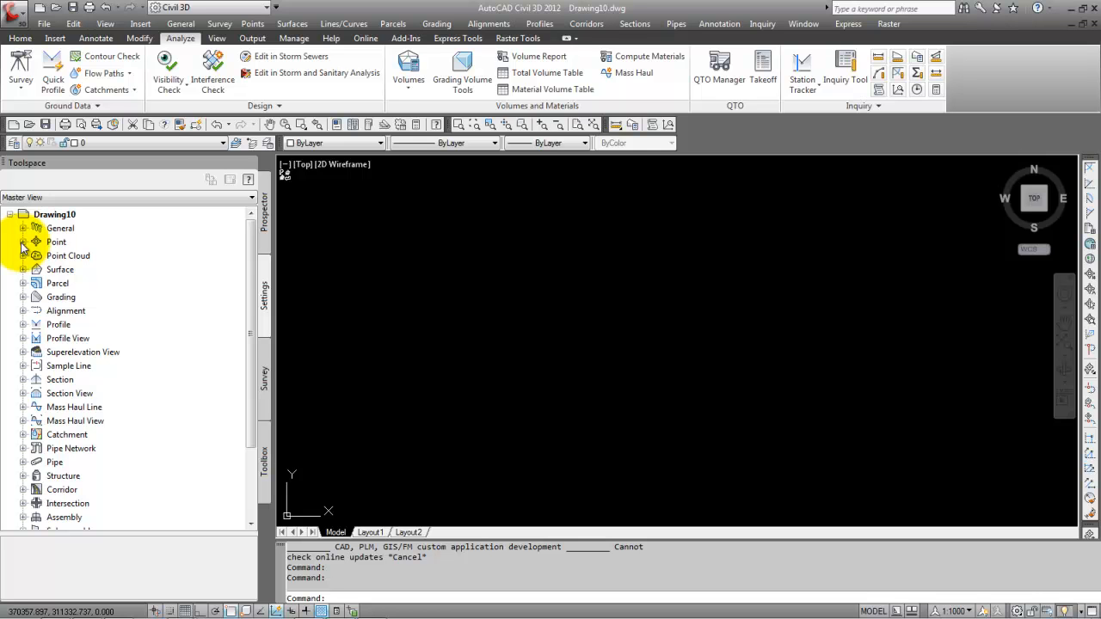
{"action": "left_click", "coordinate": [251, 24]}
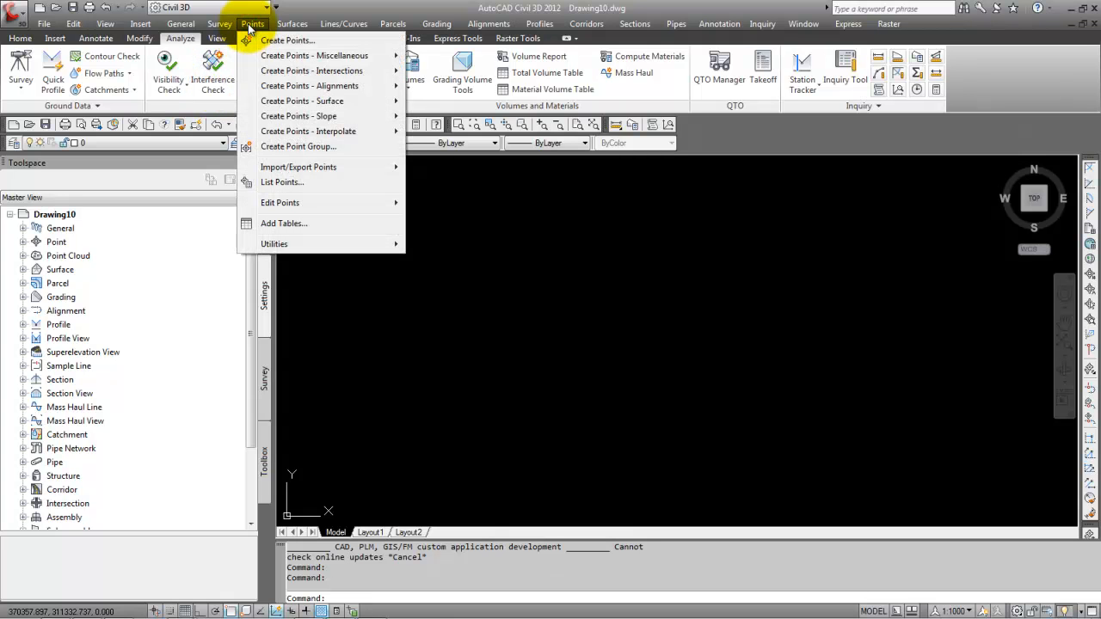
{"action": "mouse_move", "coordinate": [280, 60]}
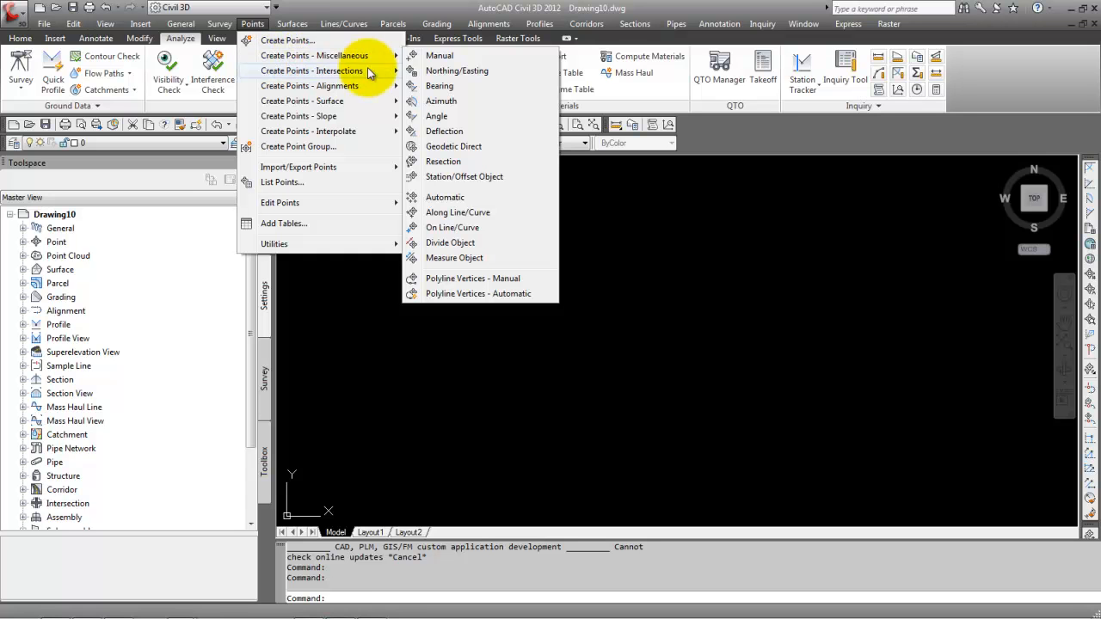
{"action": "left_click", "coordinate": [439, 59]}
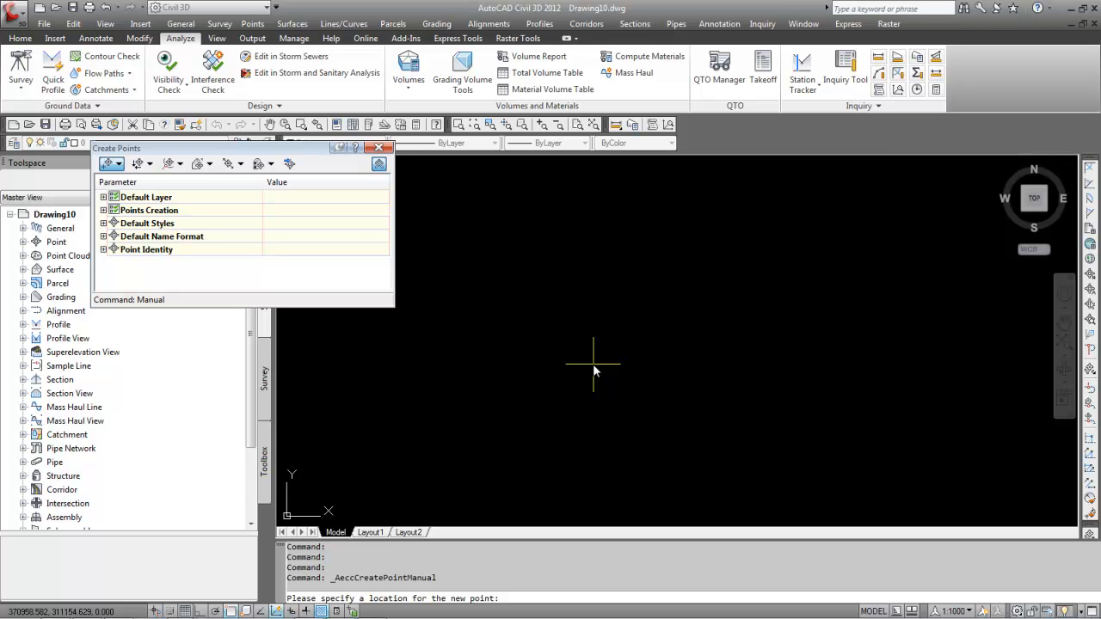
{"action": "left_click", "coordinate": [672, 280]}
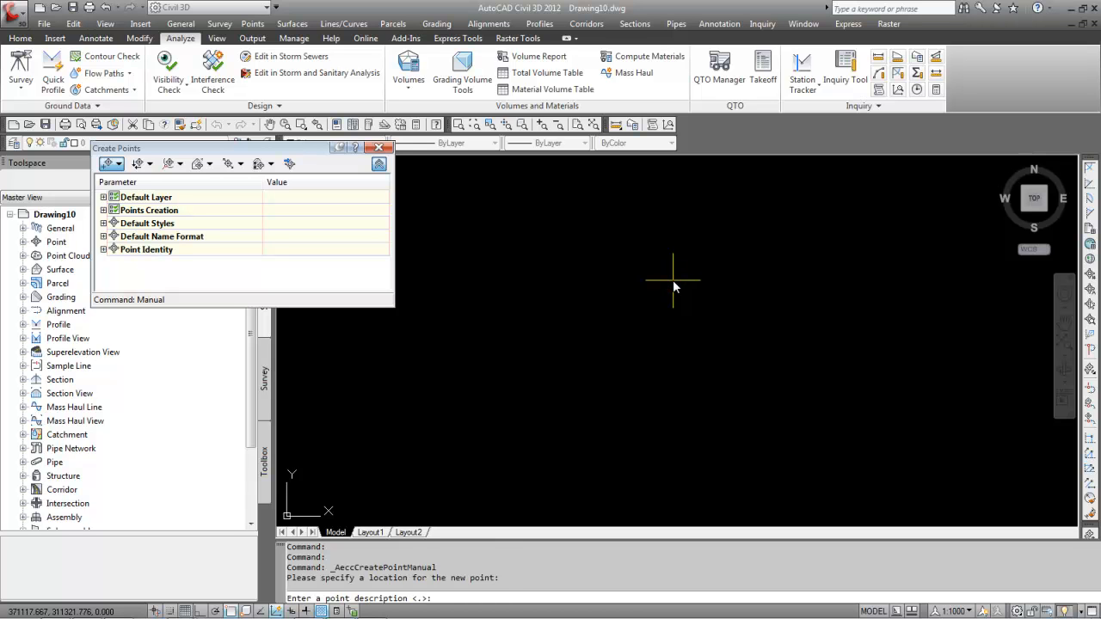
{"action": "type", "text": "My First Point"}
{"action": "key", "text": "Return"}
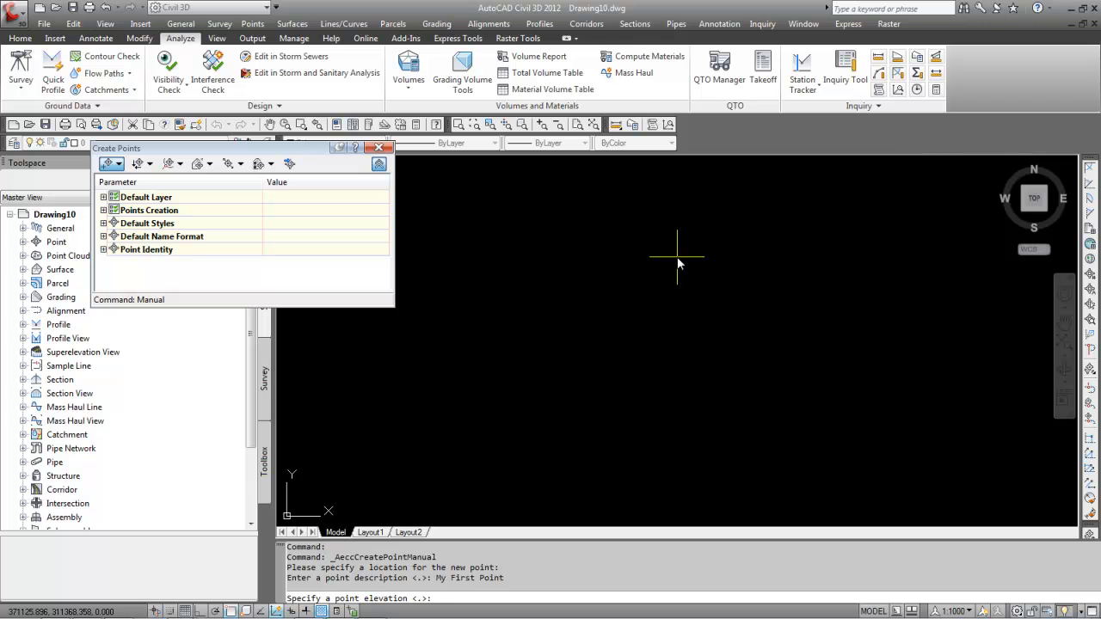
{"action": "type", "text": "100"}
{"action": "key", "text": "Return"}
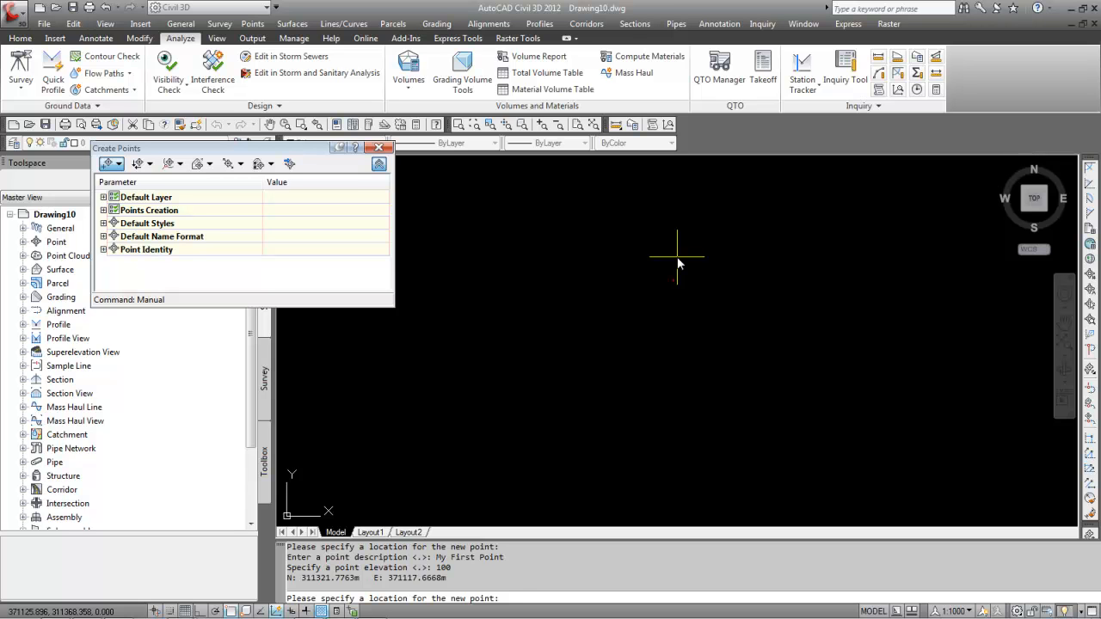
{"action": "key", "text": "Escape"}
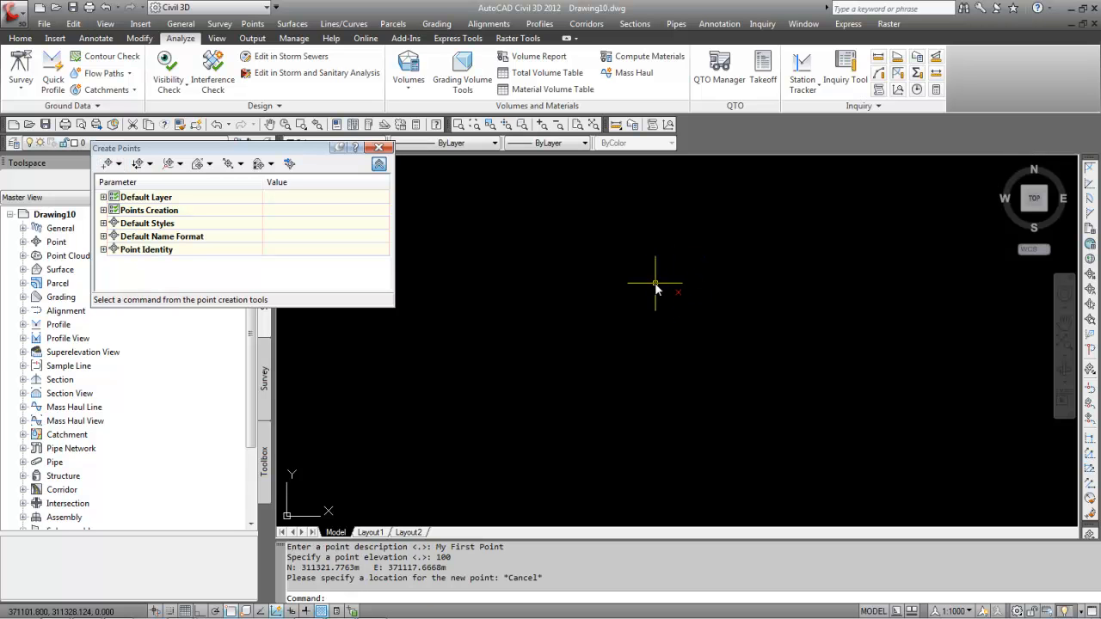
{"action": "scroll", "coordinate": [706, 297], "scroll_direction": "up", "scroll_amount": 3}
{"action": "mouse_move", "coordinate": [689, 309]}
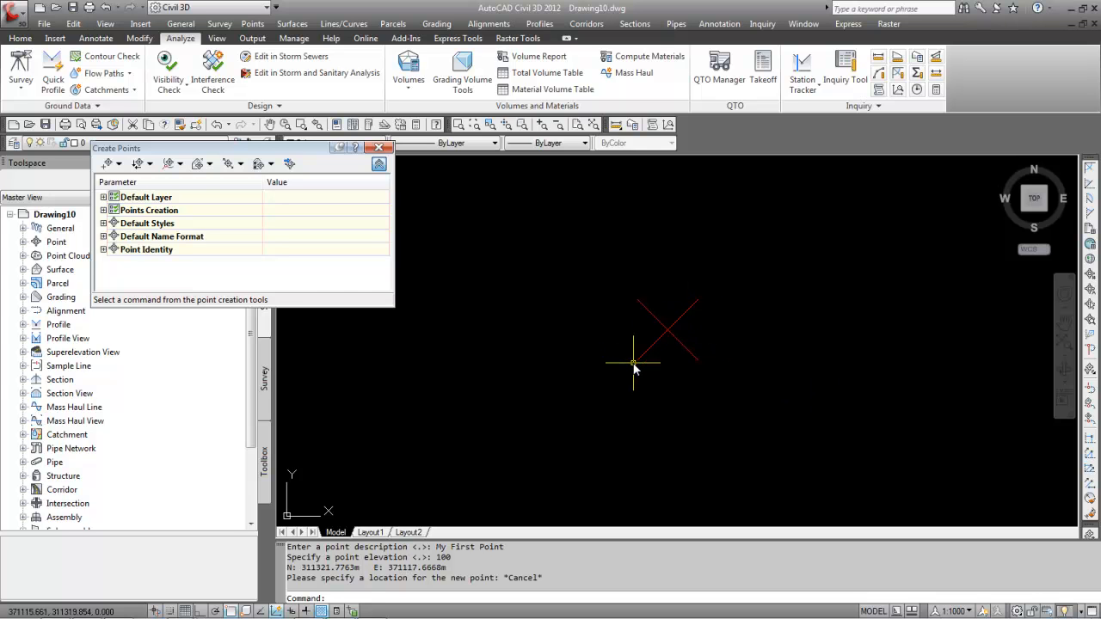
{"action": "left_click", "coordinate": [379, 148]}
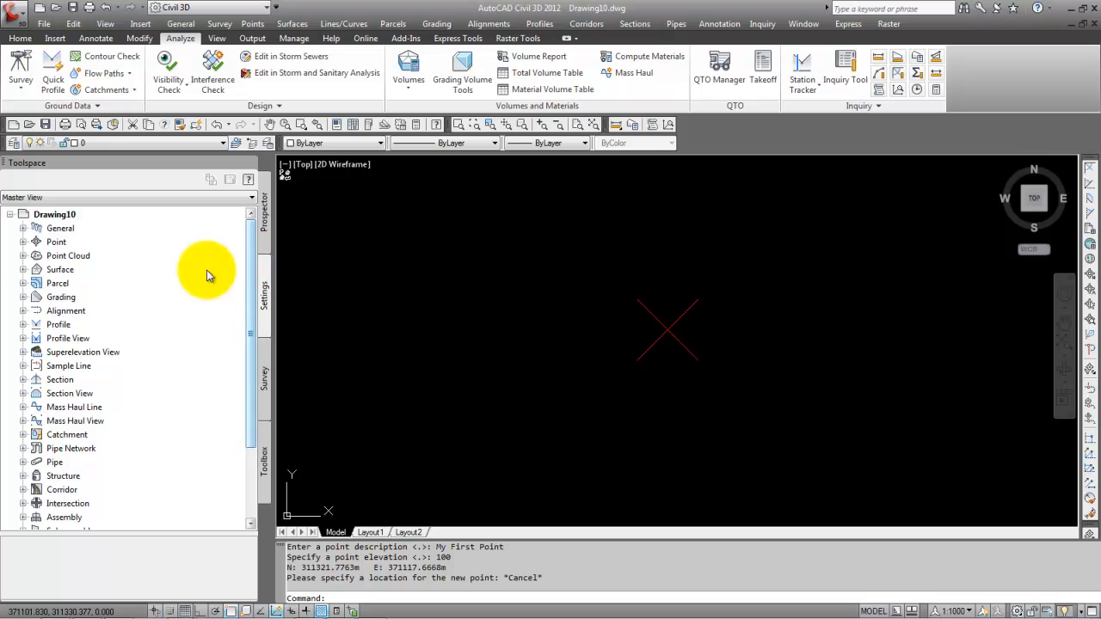
Step: Examine the marker settings of the Benchmark point style without changing them
{"action": "left_click", "coordinate": [23, 243]}
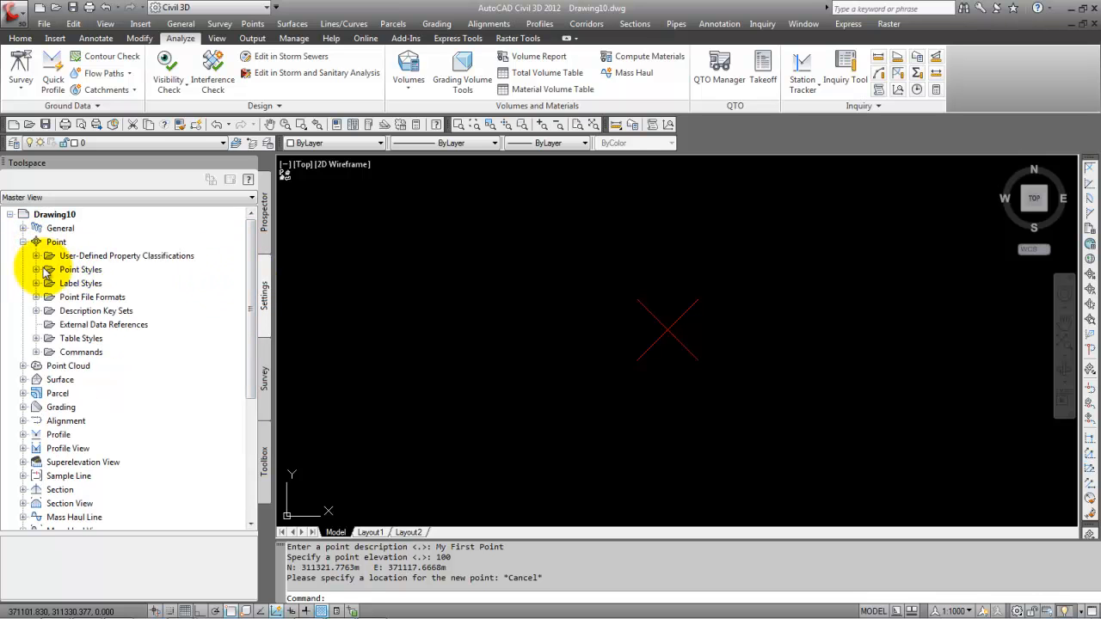
{"action": "left_click", "coordinate": [36, 270]}
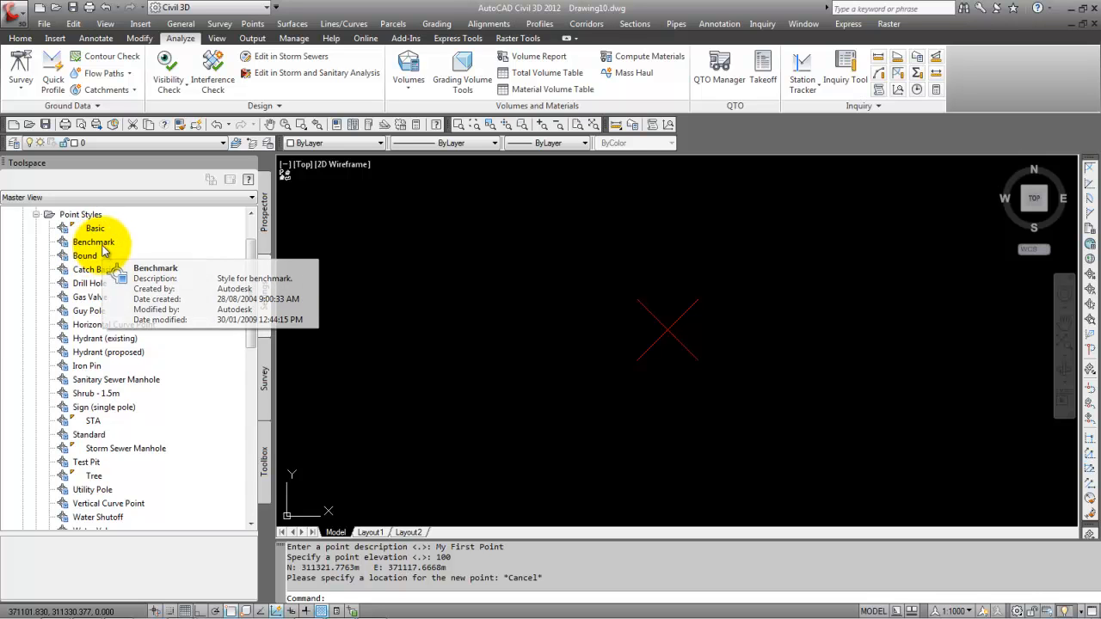
{"action": "left_click", "coordinate": [103, 248]}
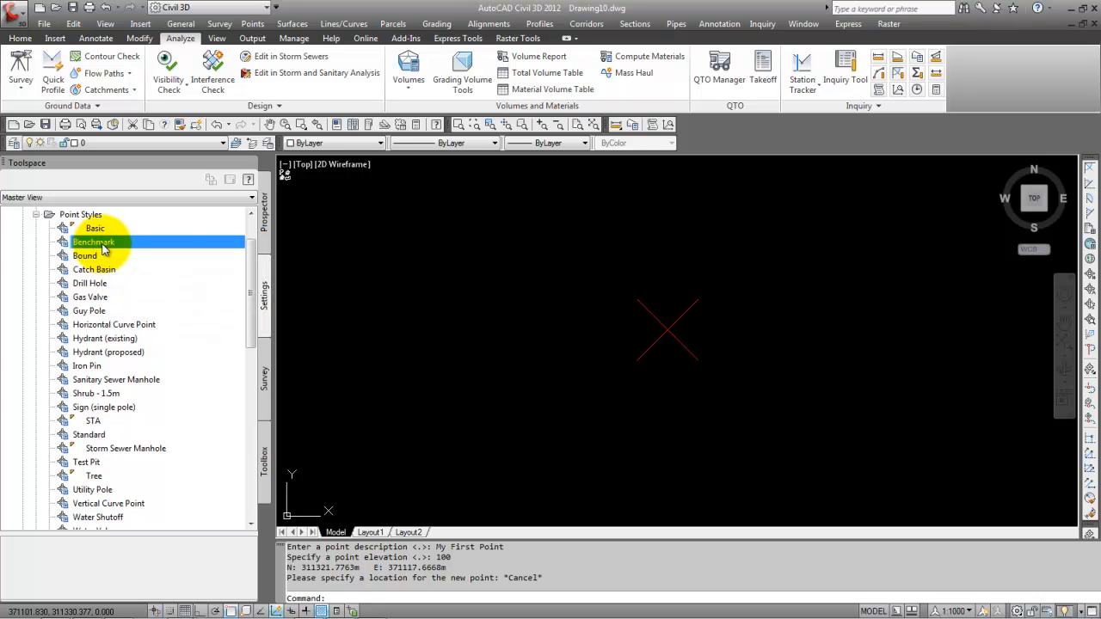
{"action": "right_click", "coordinate": [103, 247]}
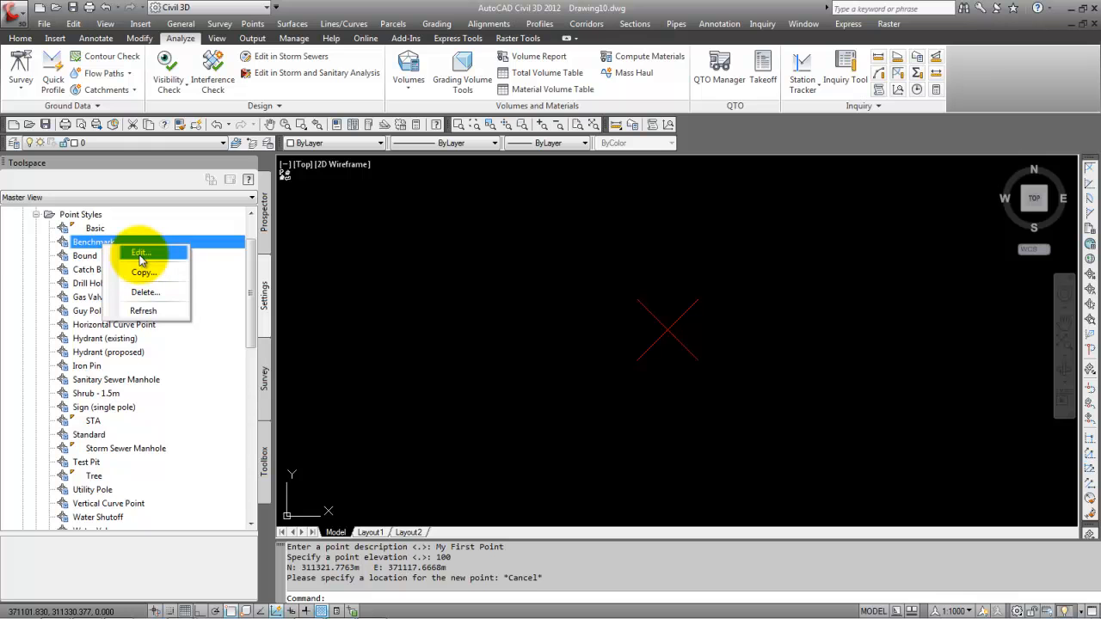
{"action": "left_click", "coordinate": [140, 254]}
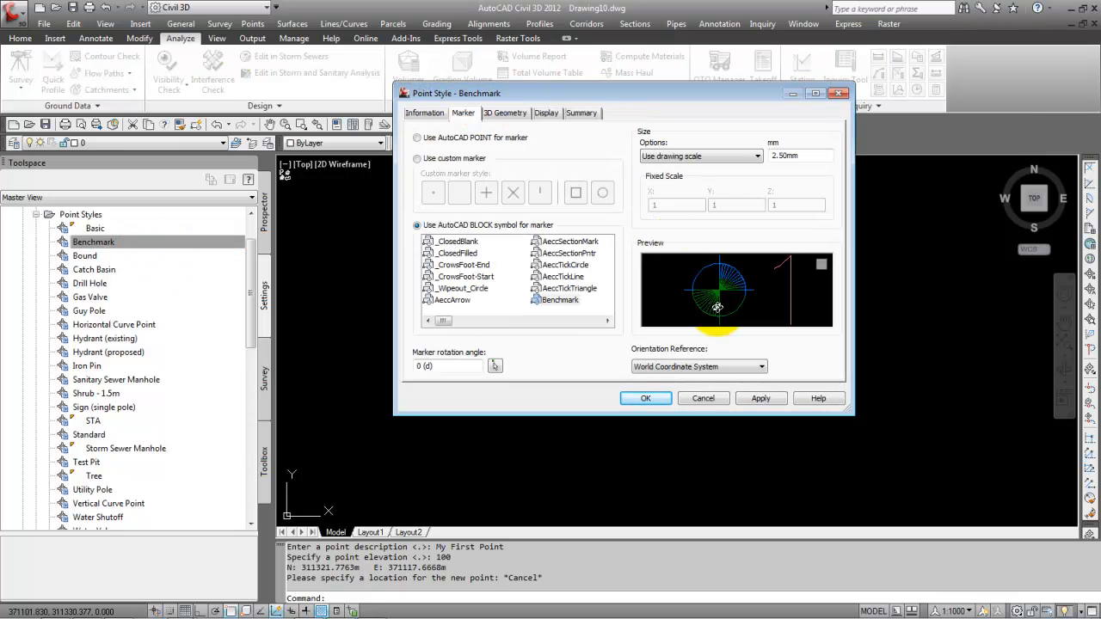
{"action": "left_click", "coordinate": [701, 399]}
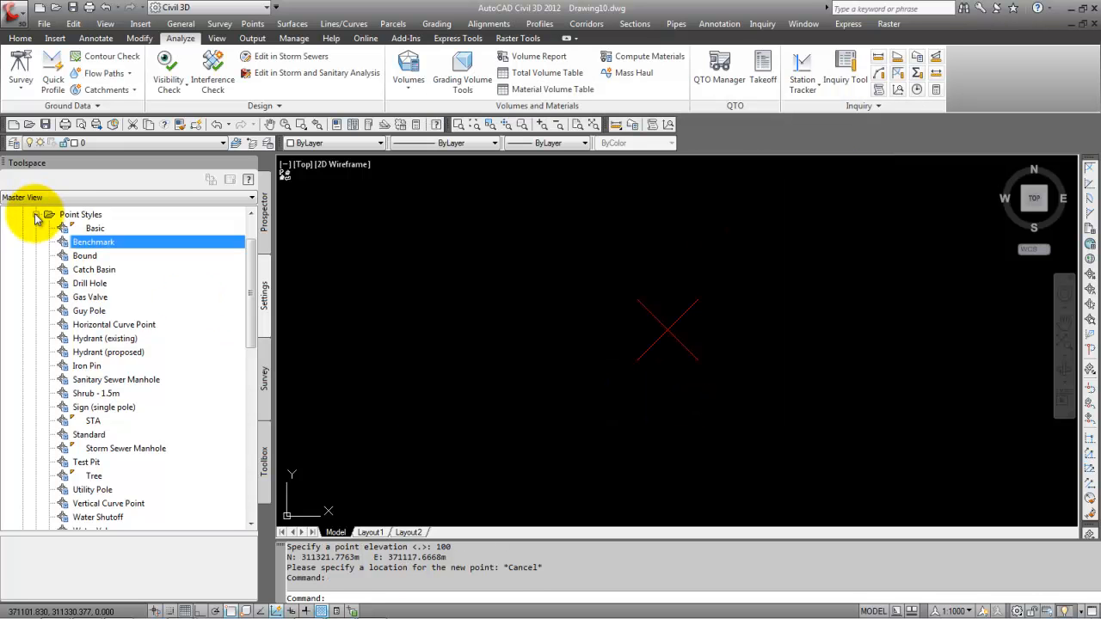
Step: Open the Elevation and Description point label style and examine its general label, behavior and plan readability properties
{"action": "left_click", "coordinate": [36, 215]}
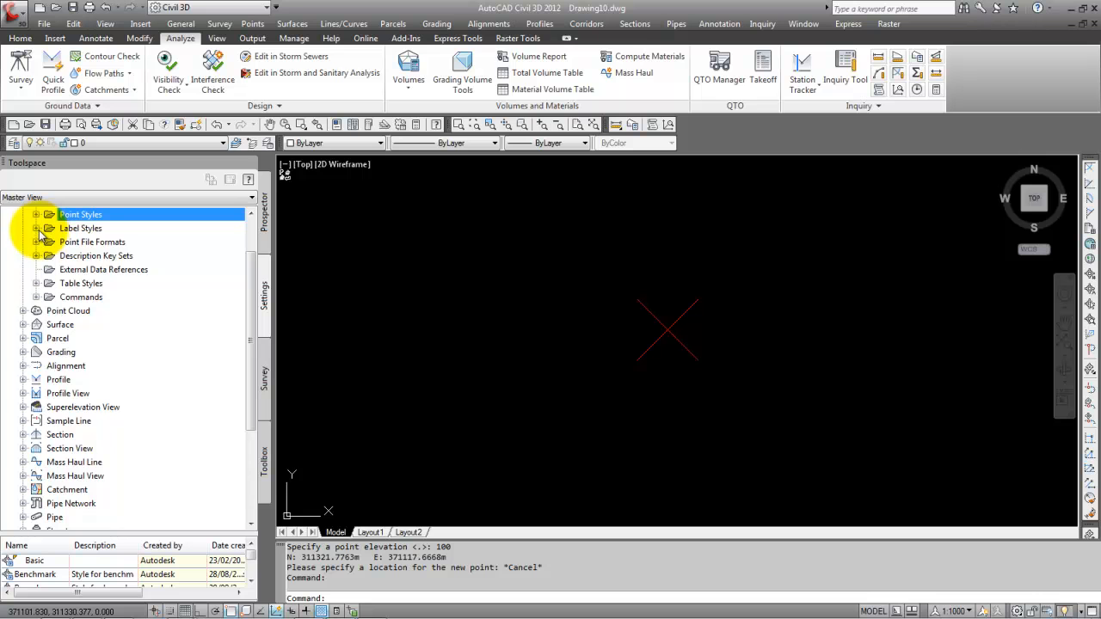
{"action": "left_click", "coordinate": [37, 229]}
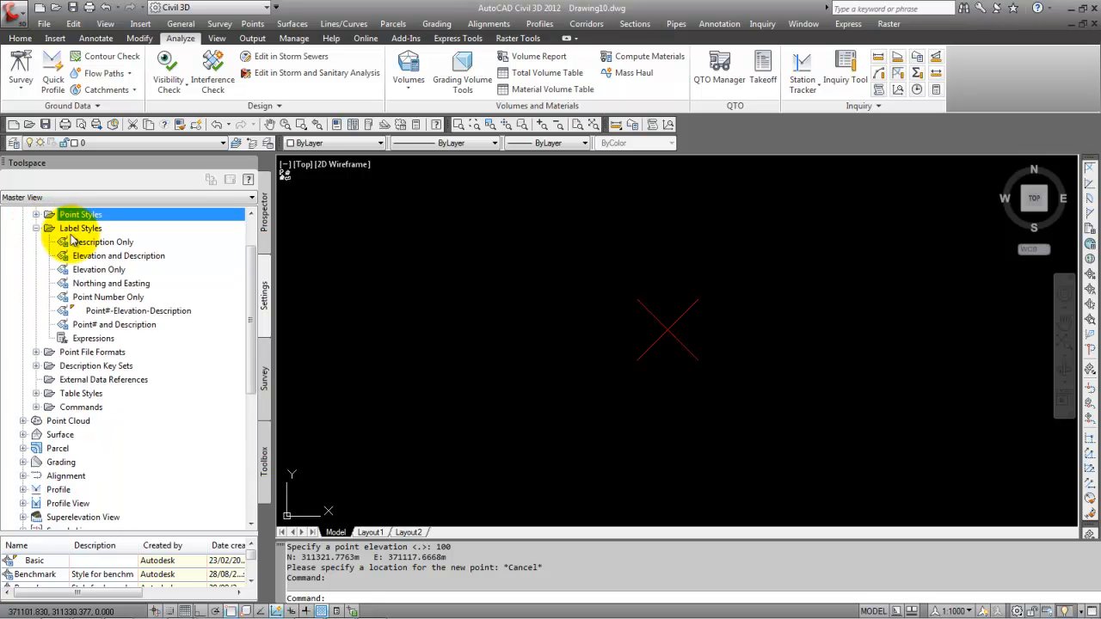
{"action": "right_click", "coordinate": [142, 260]}
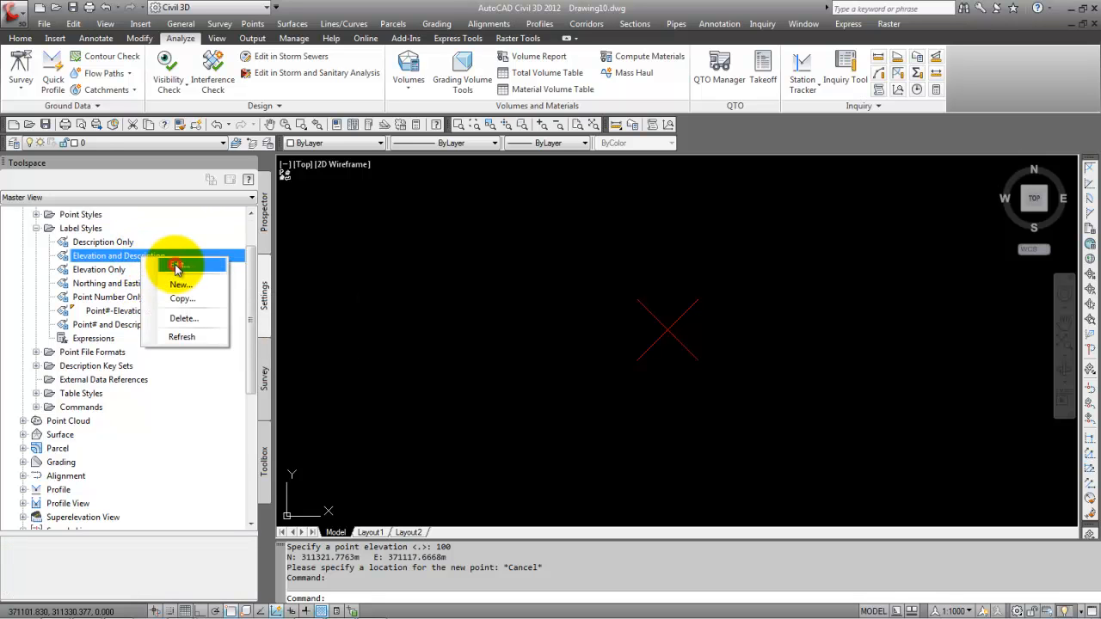
{"action": "left_click", "coordinate": [178, 267]}
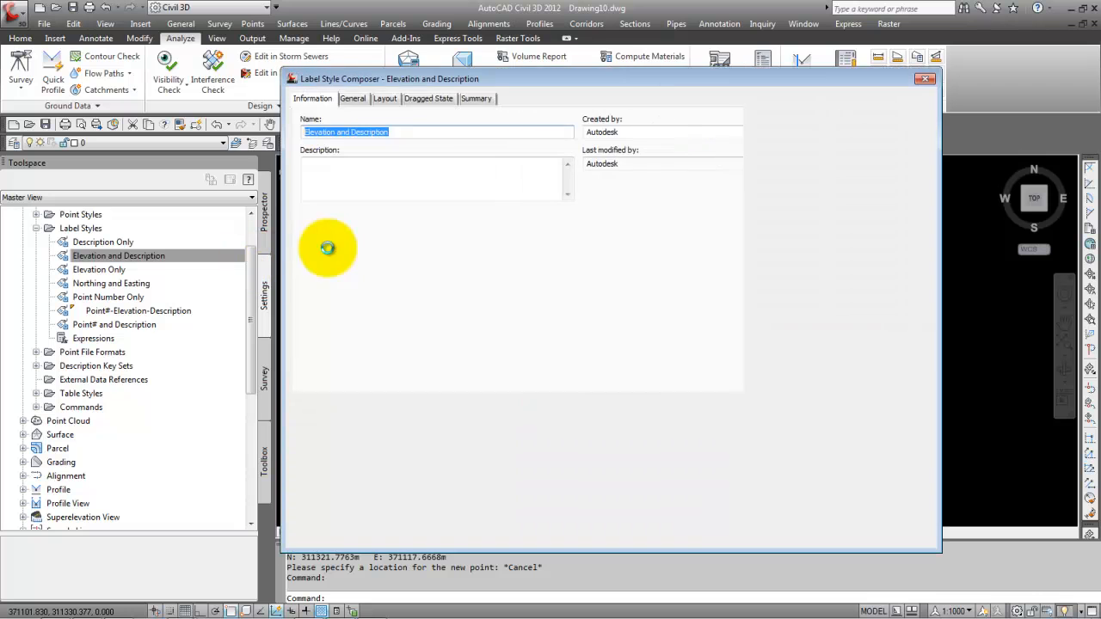
{"action": "left_click", "coordinate": [356, 100]}
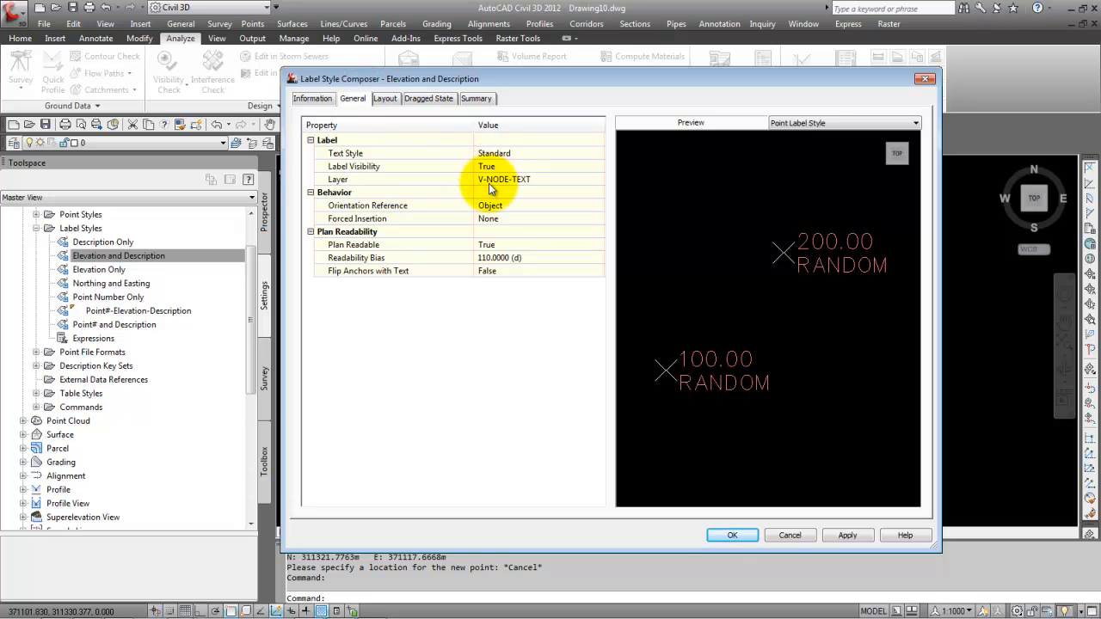
Step: Examine the layout properties of the label's Point Description and Point Elev components, including text height, and discard the style edit
{"action": "left_click", "coordinate": [386, 99]}
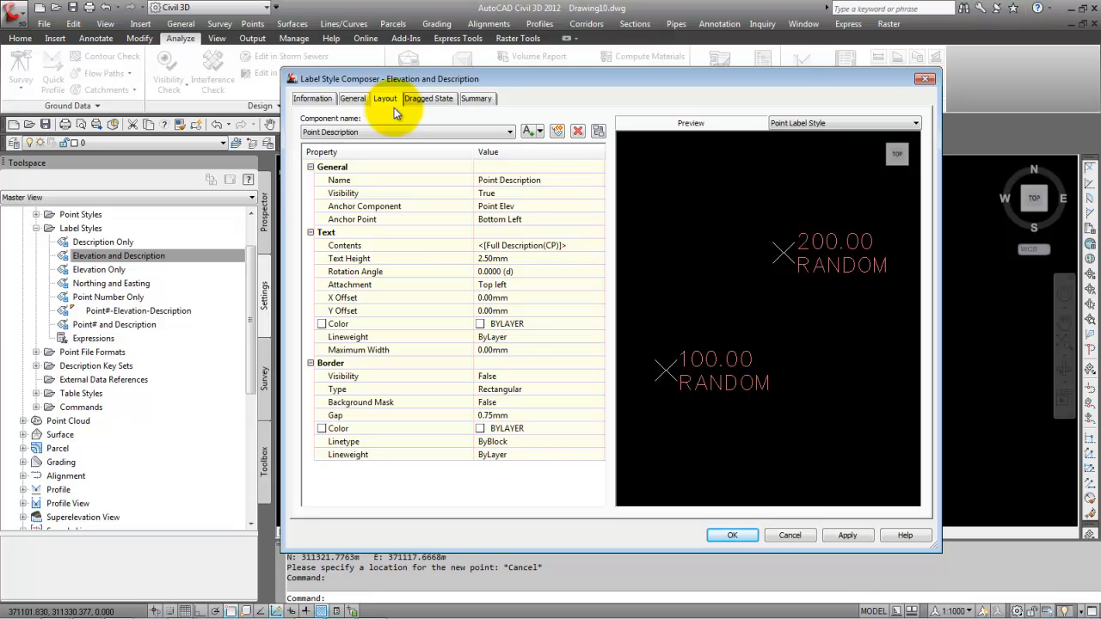
{"action": "left_click", "coordinate": [338, 134]}
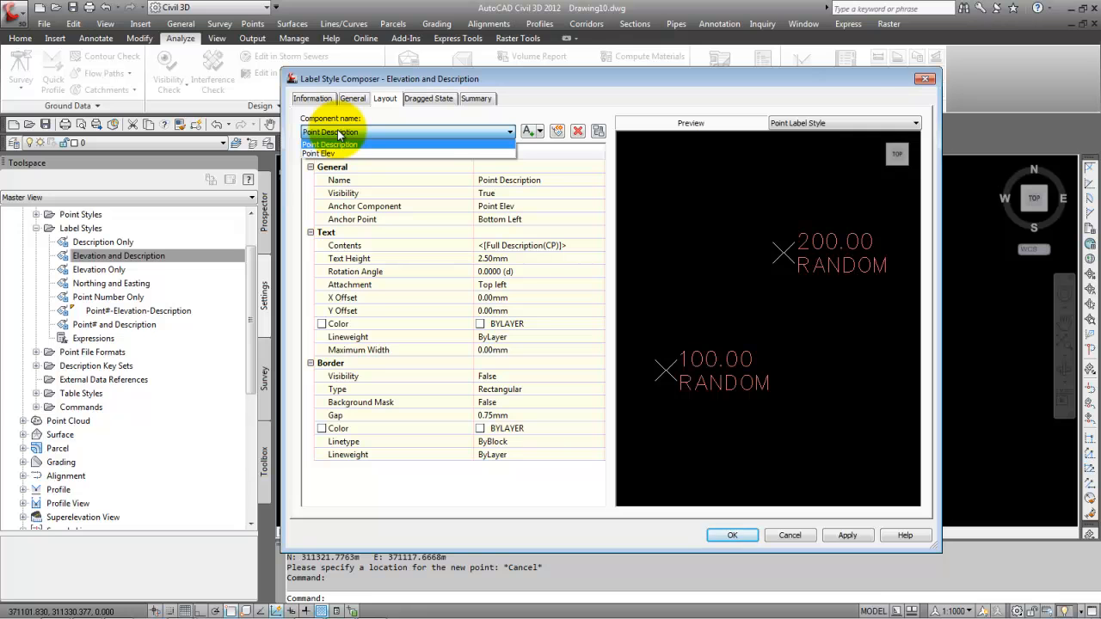
{"action": "left_click", "coordinate": [339, 133]}
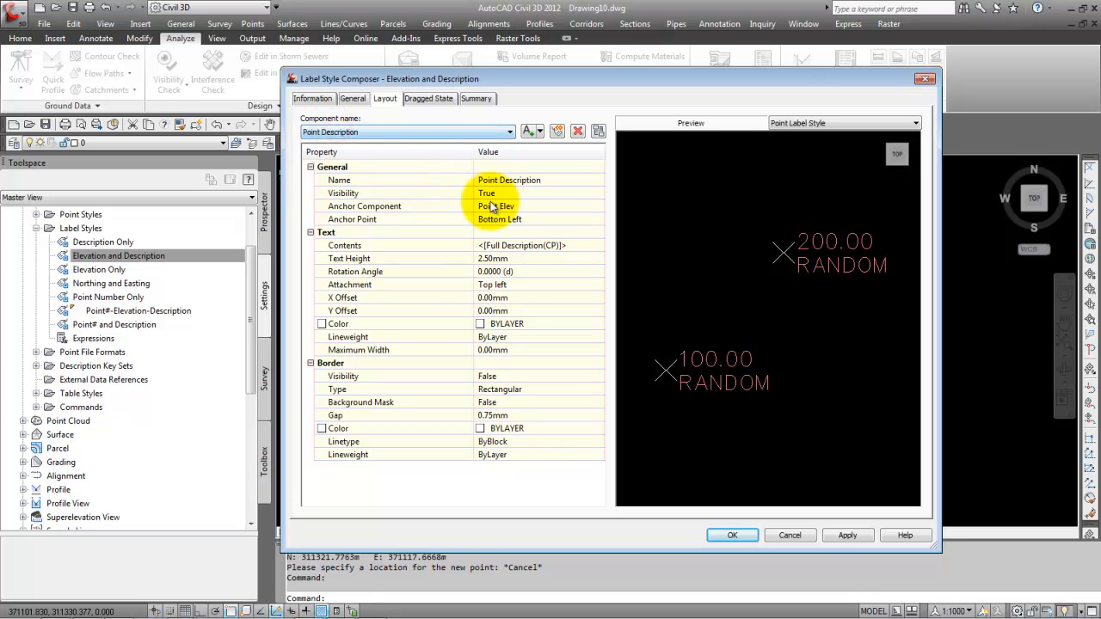
{"action": "left_click", "coordinate": [507, 261]}
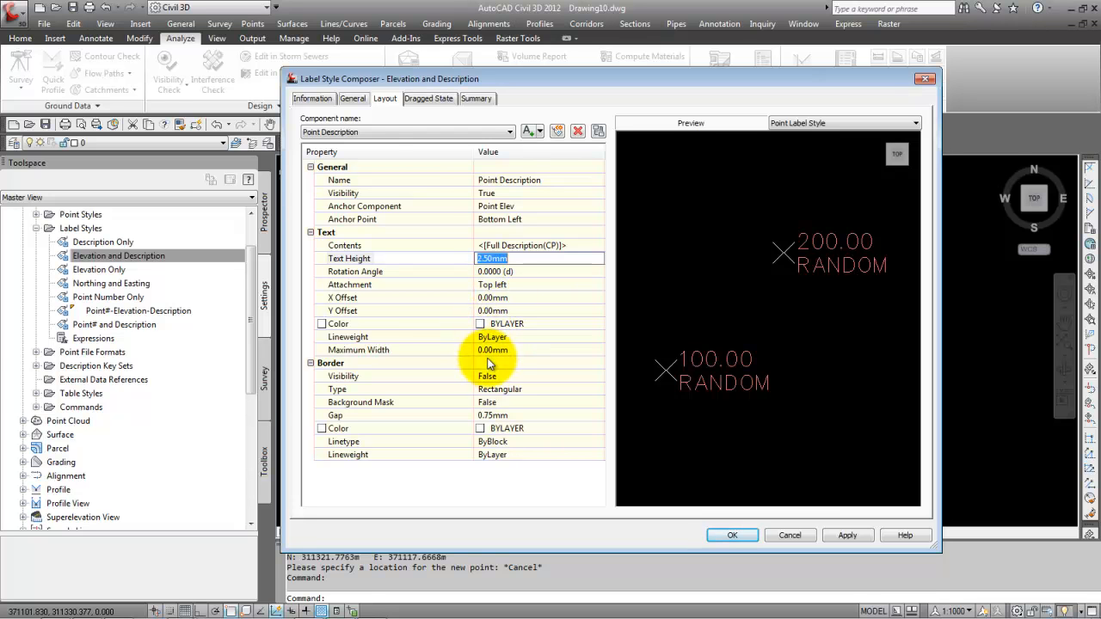
{"action": "left_click", "coordinate": [374, 136]}
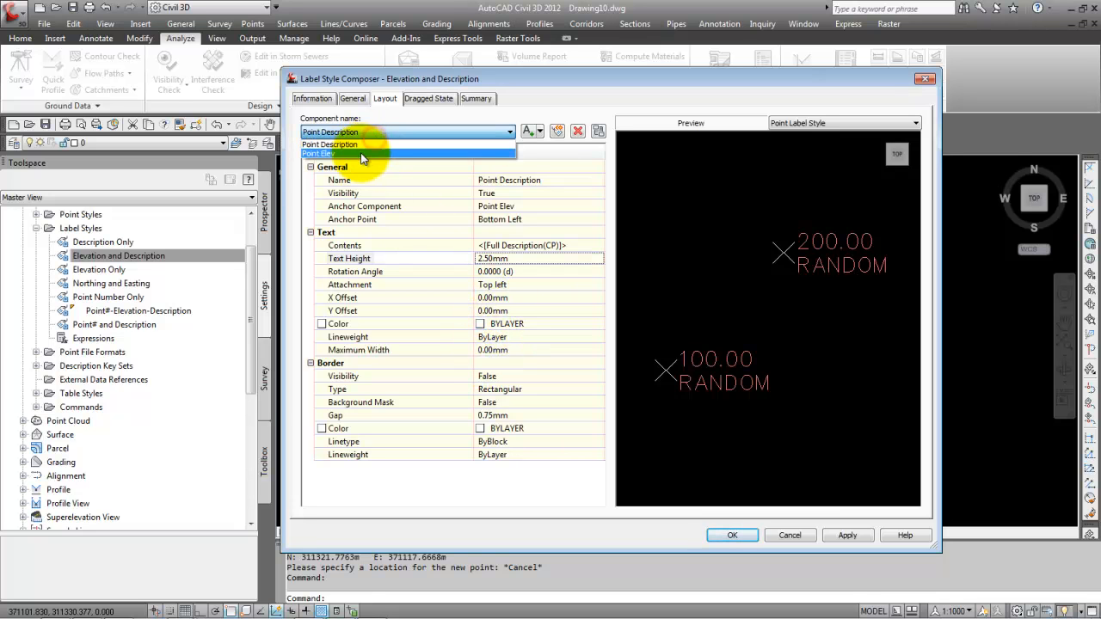
{"action": "left_click", "coordinate": [362, 154]}
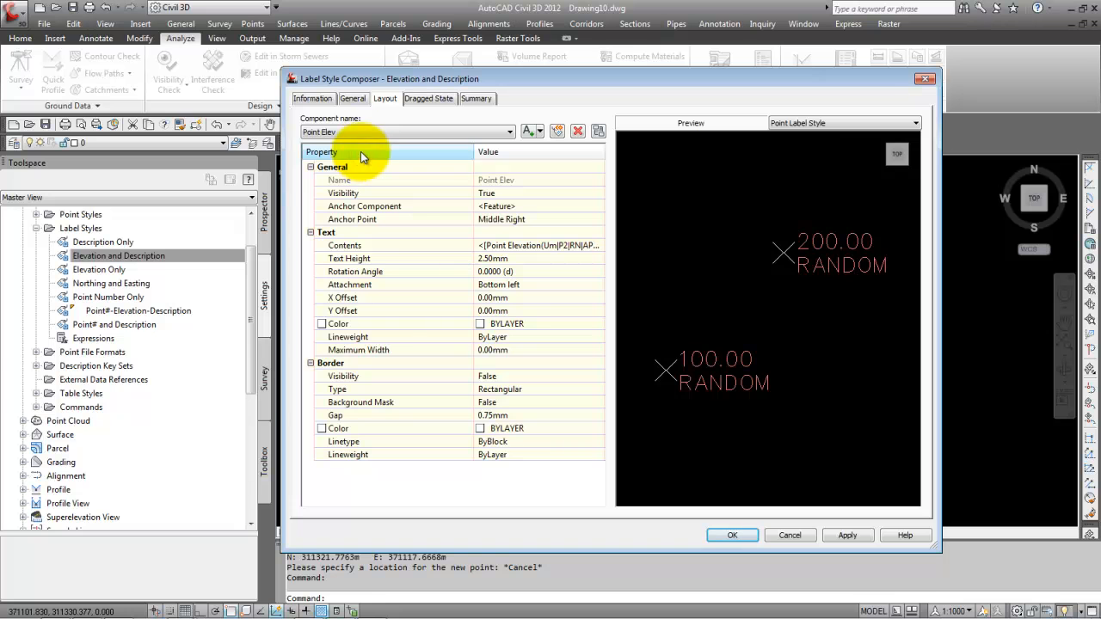
{"action": "left_click", "coordinate": [792, 535]}
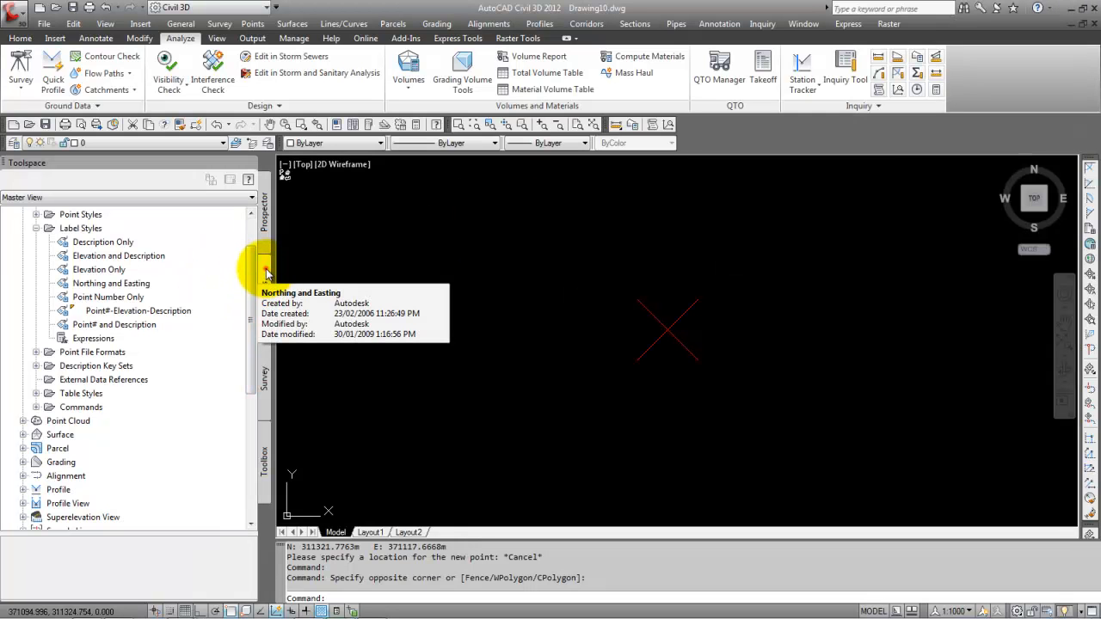
Step: In the Point feature settings, set the default point style to Benchmark
{"action": "left_click_drag", "start_coordinate": [249, 278], "coordinate": [251, 248]}
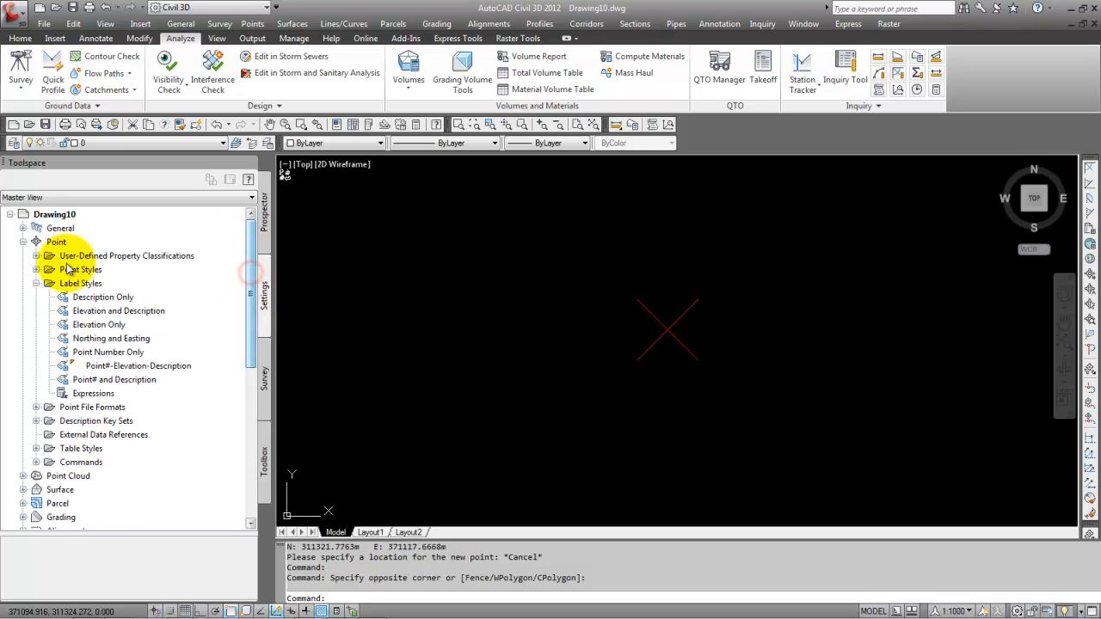
{"action": "left_click", "coordinate": [50, 242]}
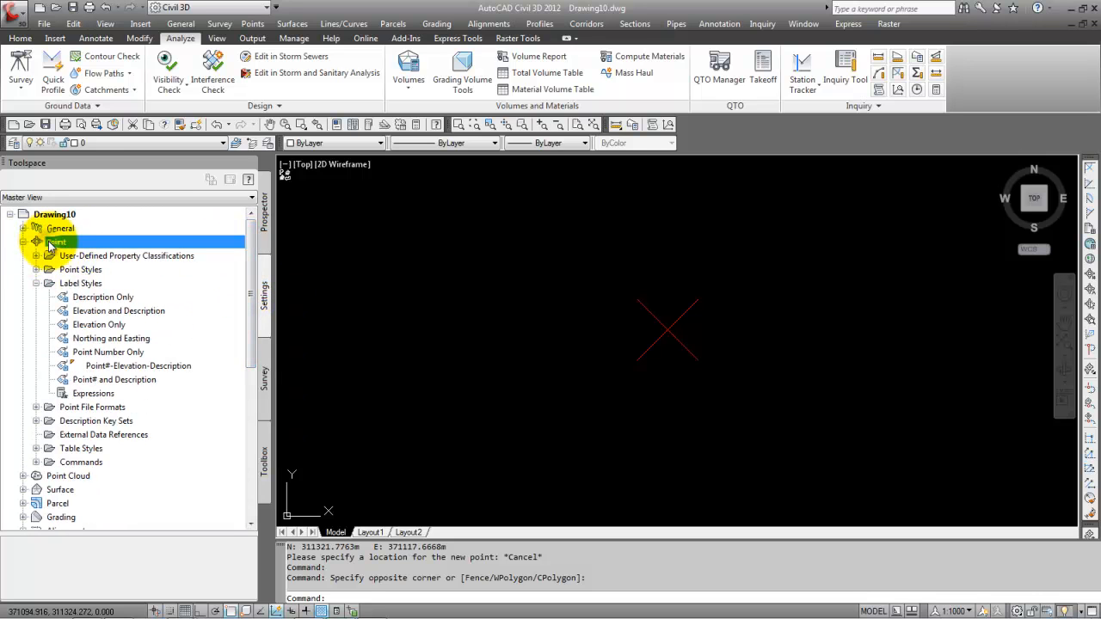
{"action": "right_click", "coordinate": [51, 244]}
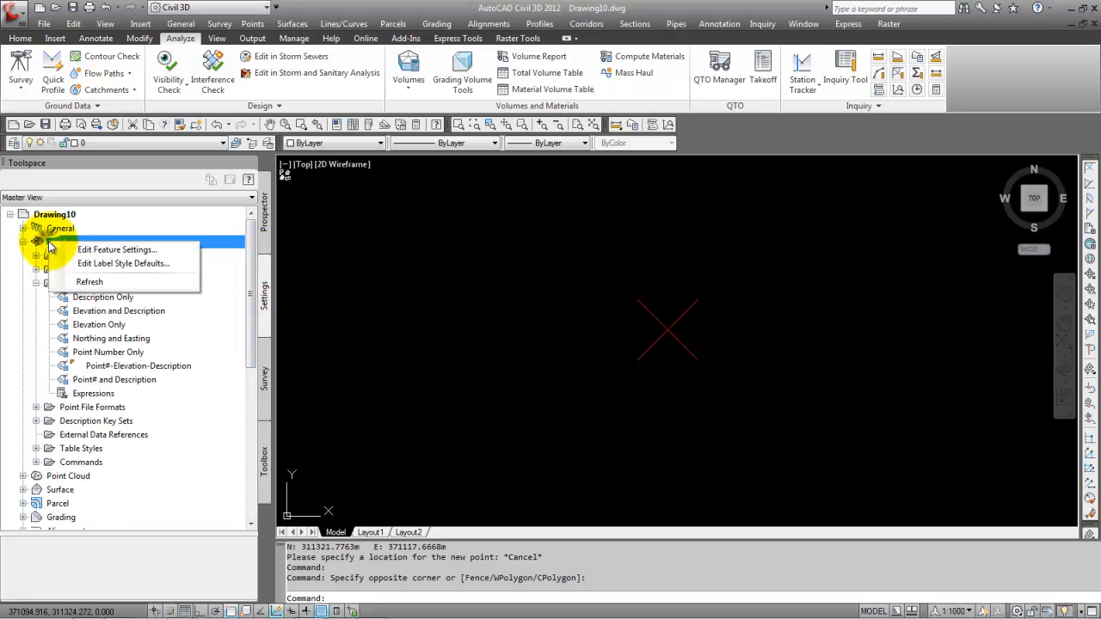
{"action": "left_click", "coordinate": [107, 249]}
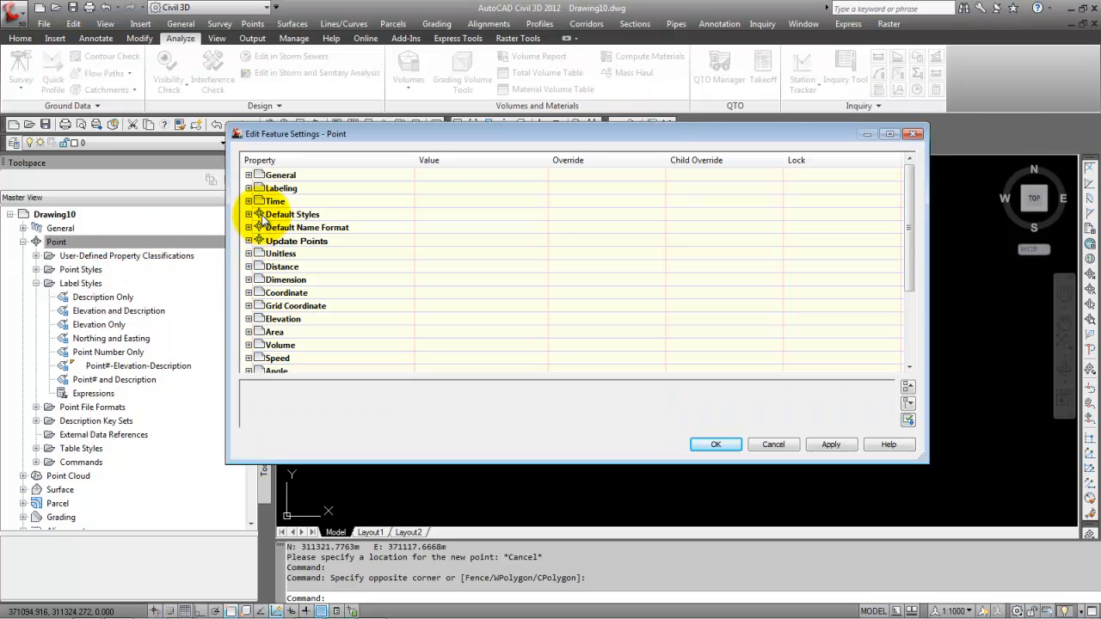
{"action": "left_click", "coordinate": [249, 215]}
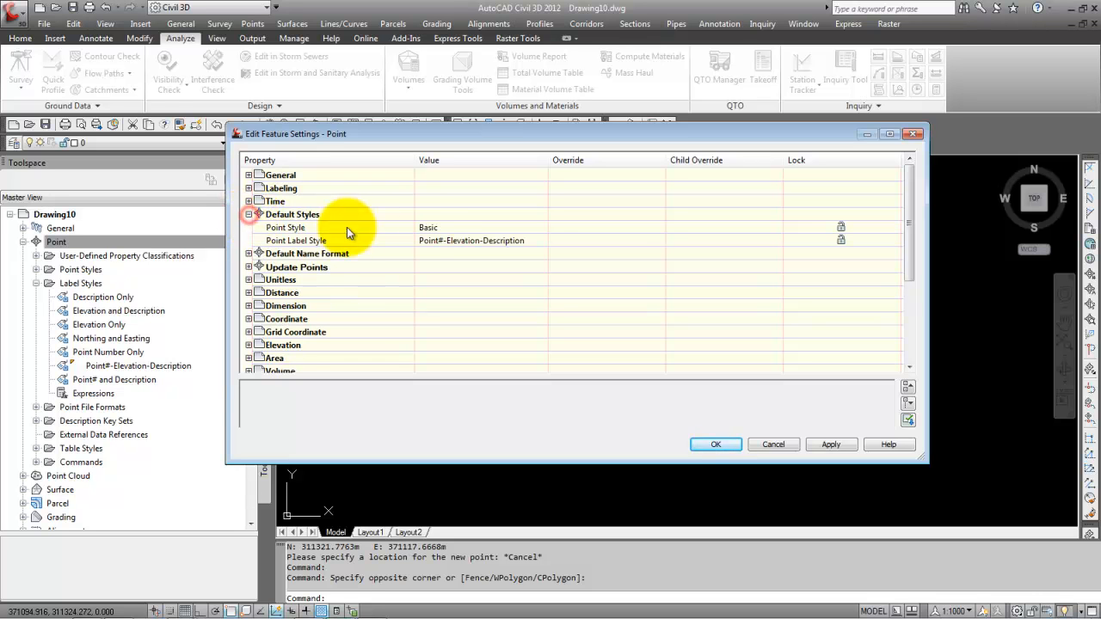
{"action": "left_click", "coordinate": [427, 228]}
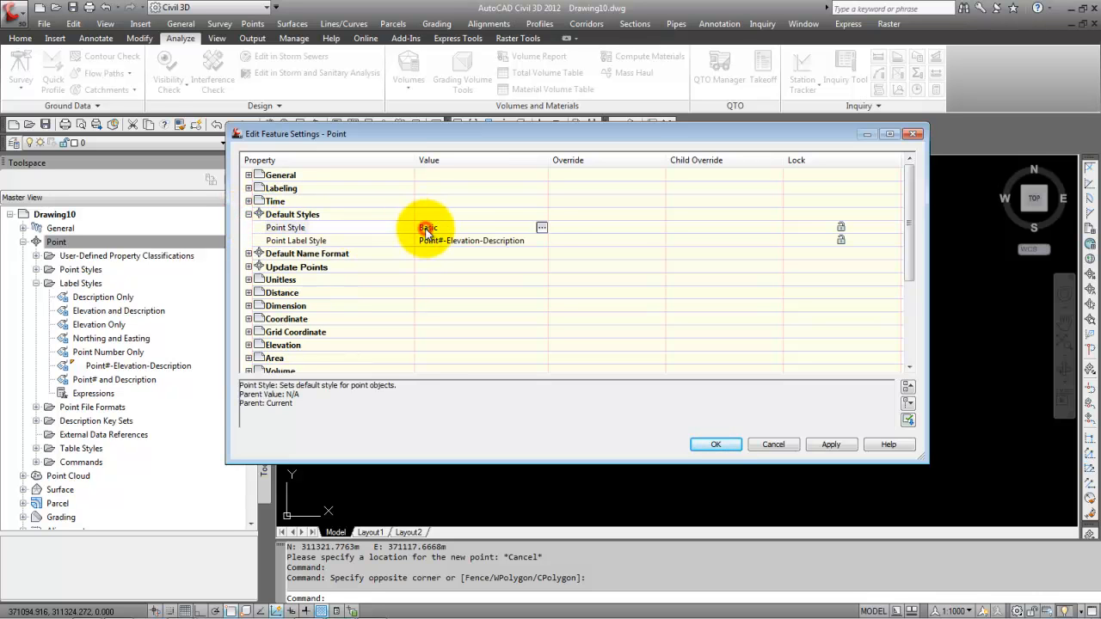
{"action": "left_click", "coordinate": [540, 227]}
{"action": "left_click", "coordinate": [292, 173]}
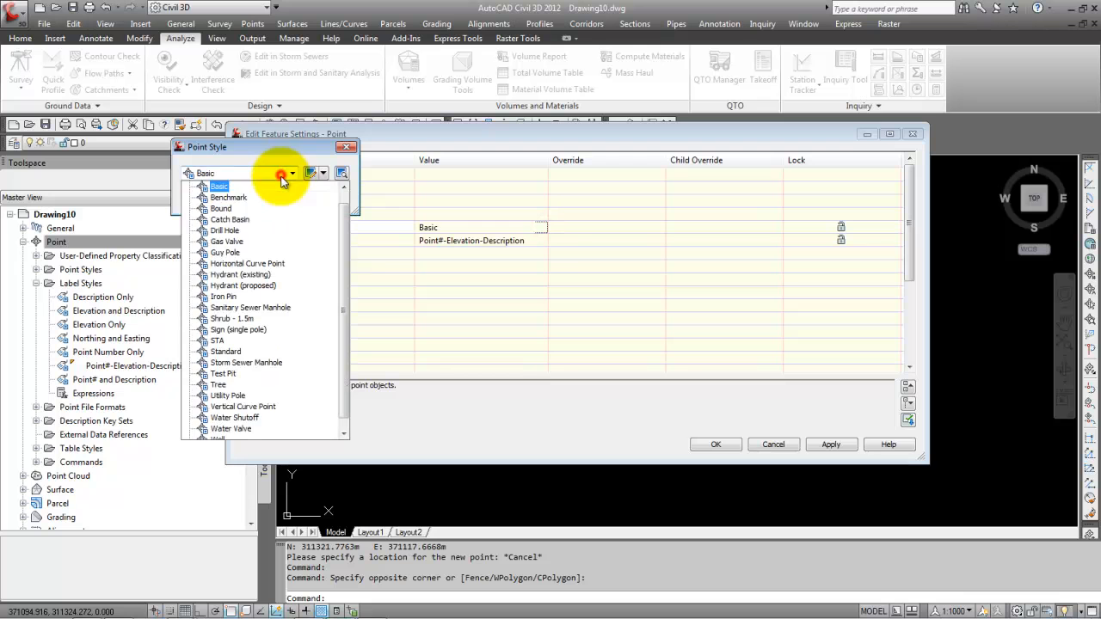
{"action": "left_click", "coordinate": [242, 200]}
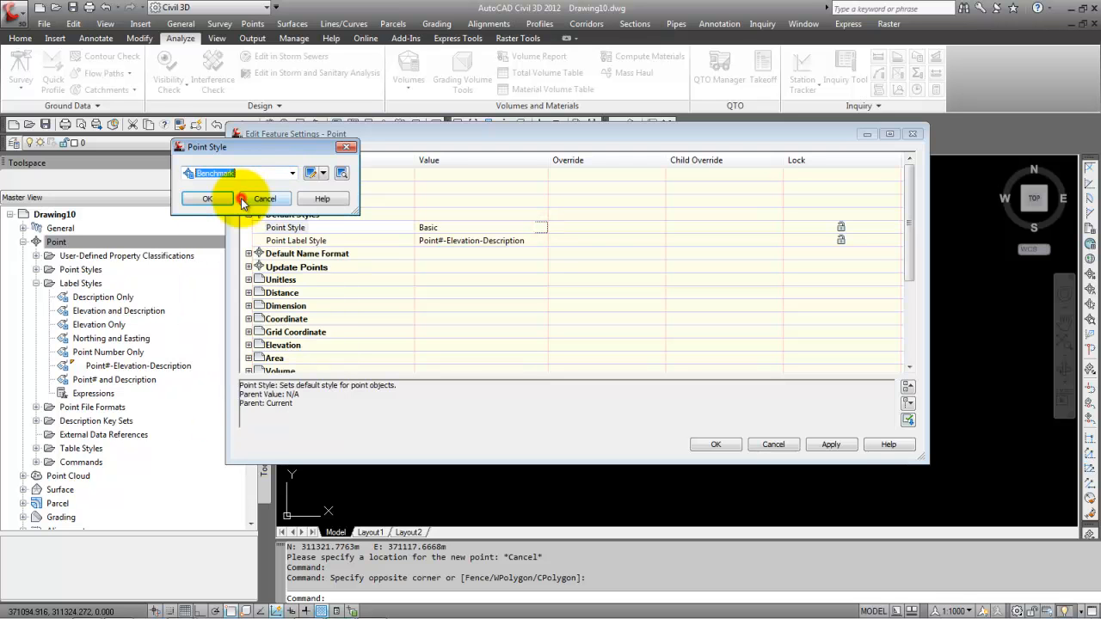
{"action": "left_click", "coordinate": [211, 198]}
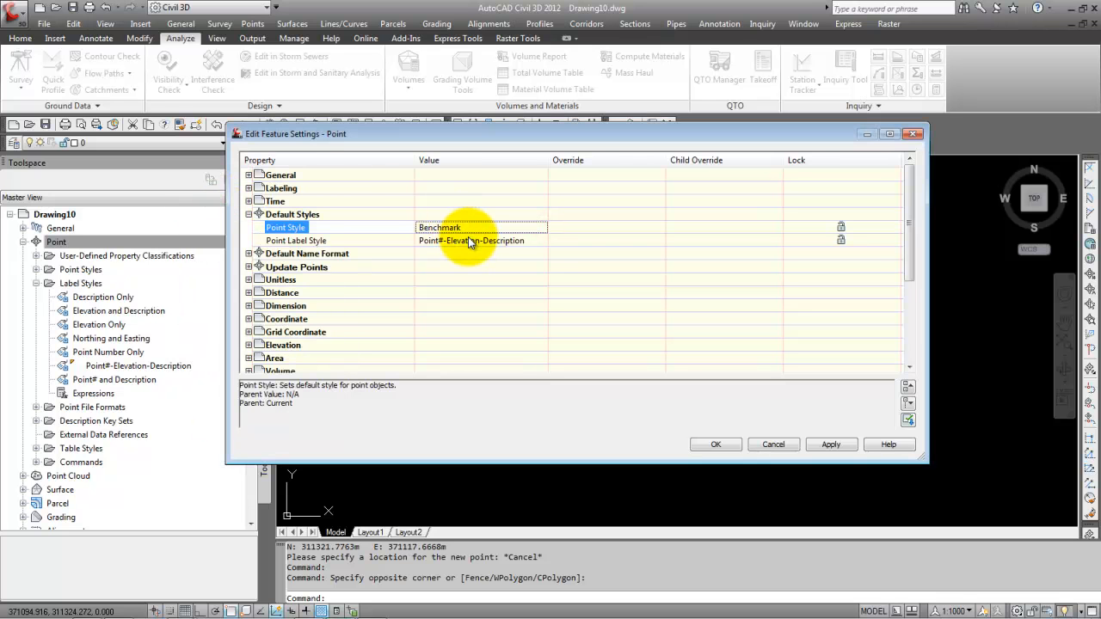
Step: Set the default point label style to Elevation and Description and apply the Point feature settings
{"action": "left_click", "coordinate": [466, 241]}
{"action": "left_click", "coordinate": [543, 241]}
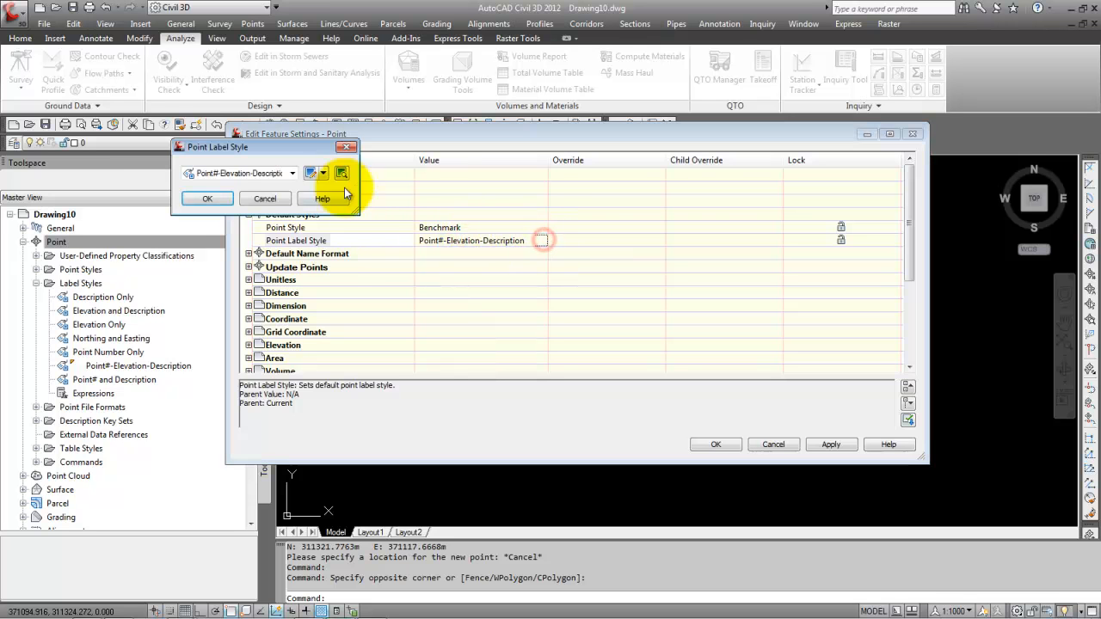
{"action": "left_click", "coordinate": [293, 173]}
{"action": "left_click", "coordinate": [273, 212]}
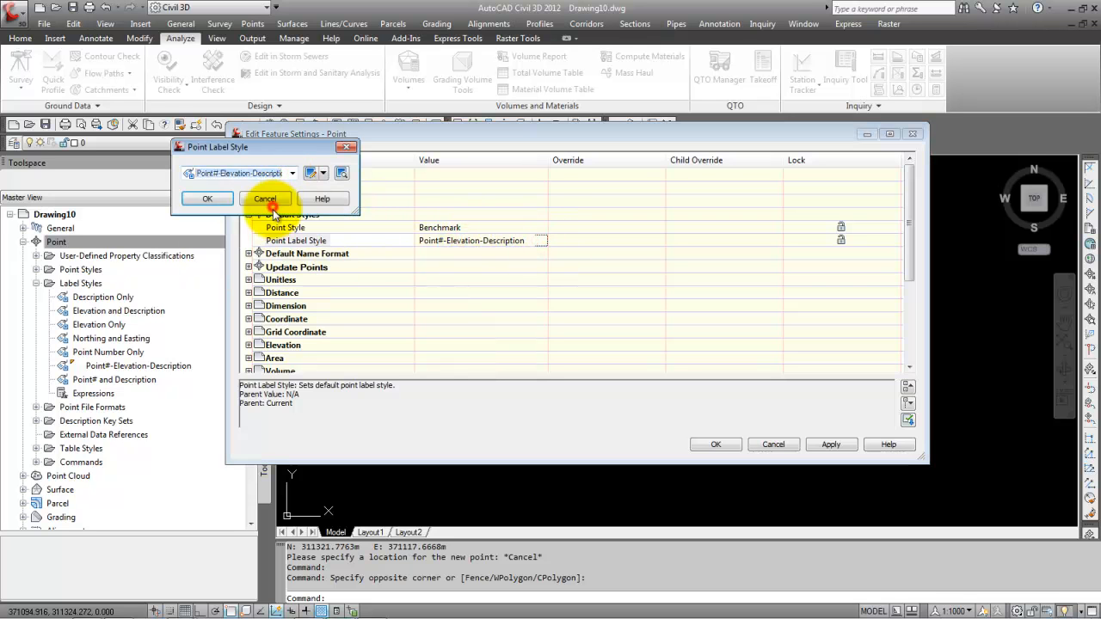
{"action": "left_click", "coordinate": [213, 199]}
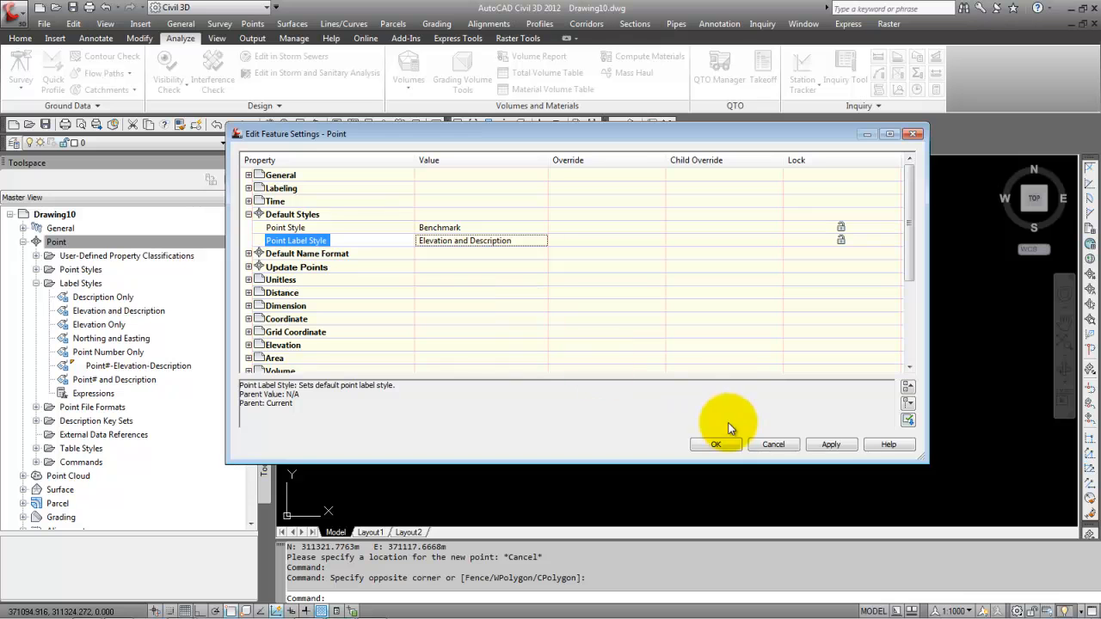
{"action": "left_click", "coordinate": [831, 445]}
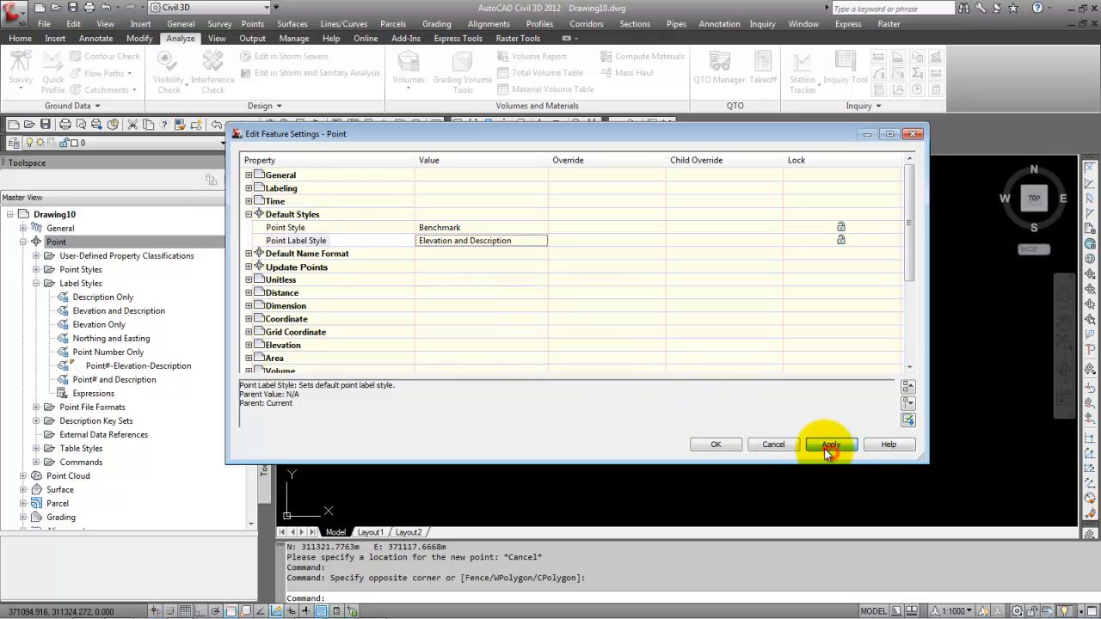
{"action": "left_click", "coordinate": [708, 446]}
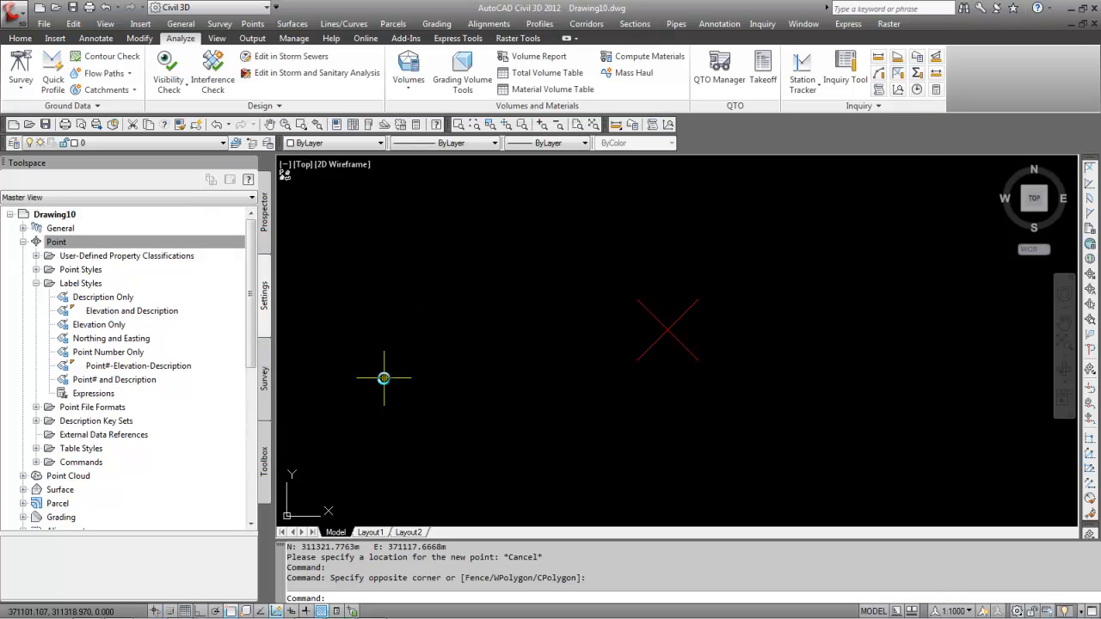
Step: Manually create a point at about N 311319, E 371106, described "My Second Point", elevation 100, and end point creation
{"action": "left_click", "coordinate": [250, 24]}
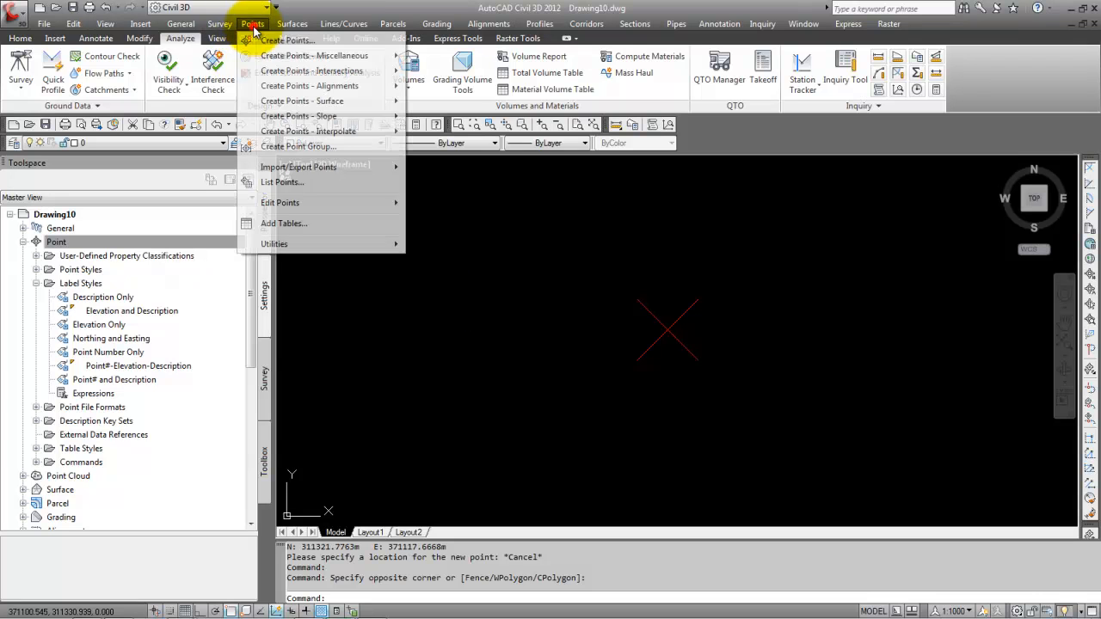
{"action": "mouse_move", "coordinate": [285, 58]}
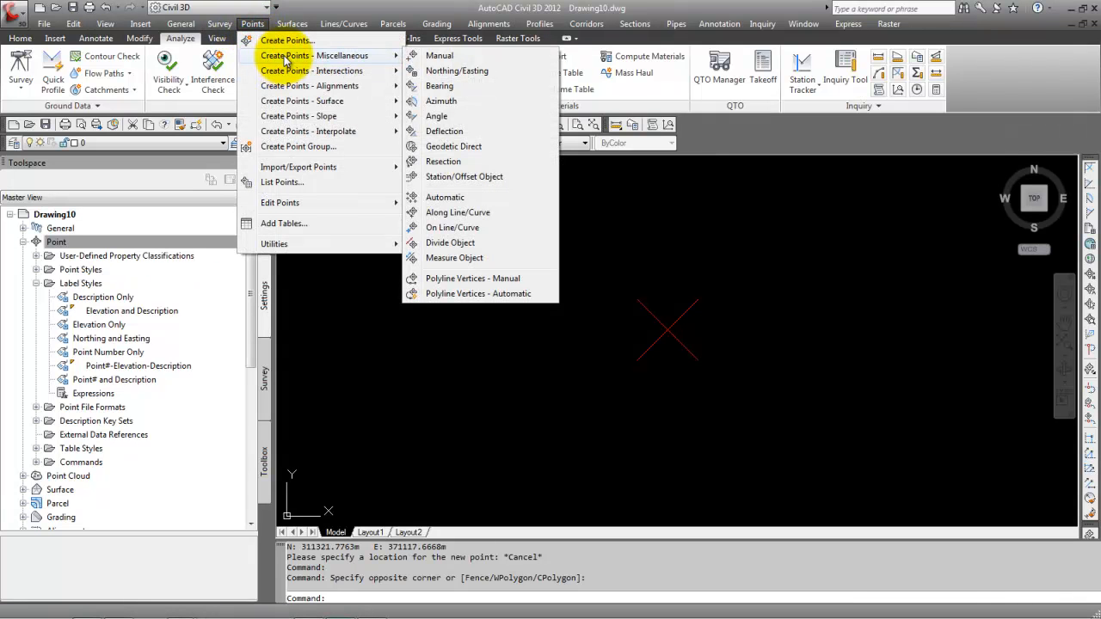
{"action": "left_click", "coordinate": [440, 56]}
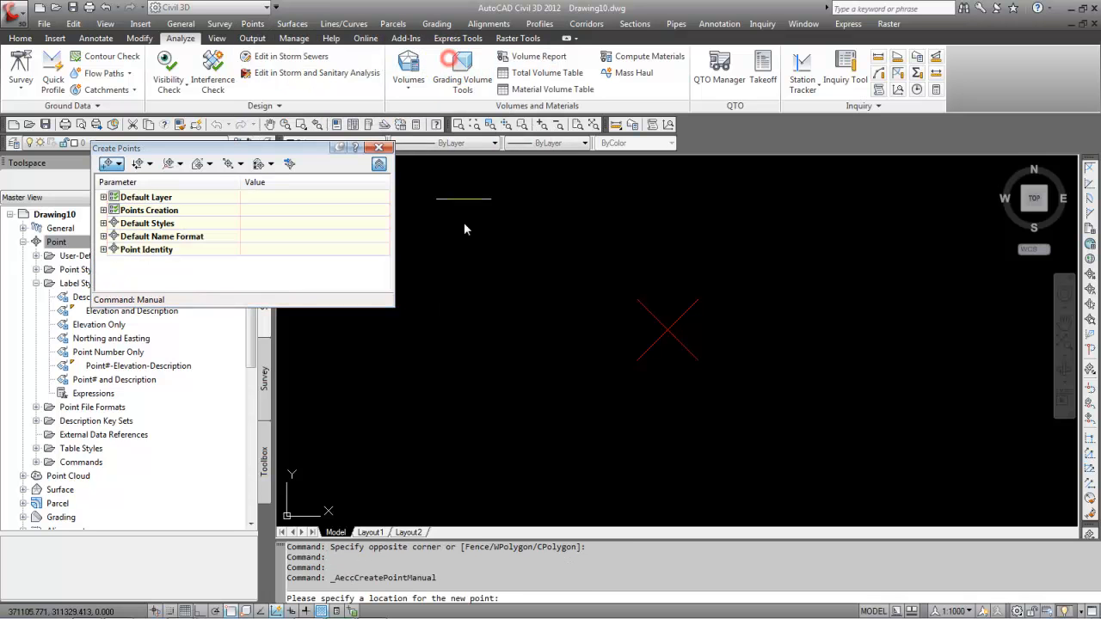
{"action": "left_click", "coordinate": [465, 372]}
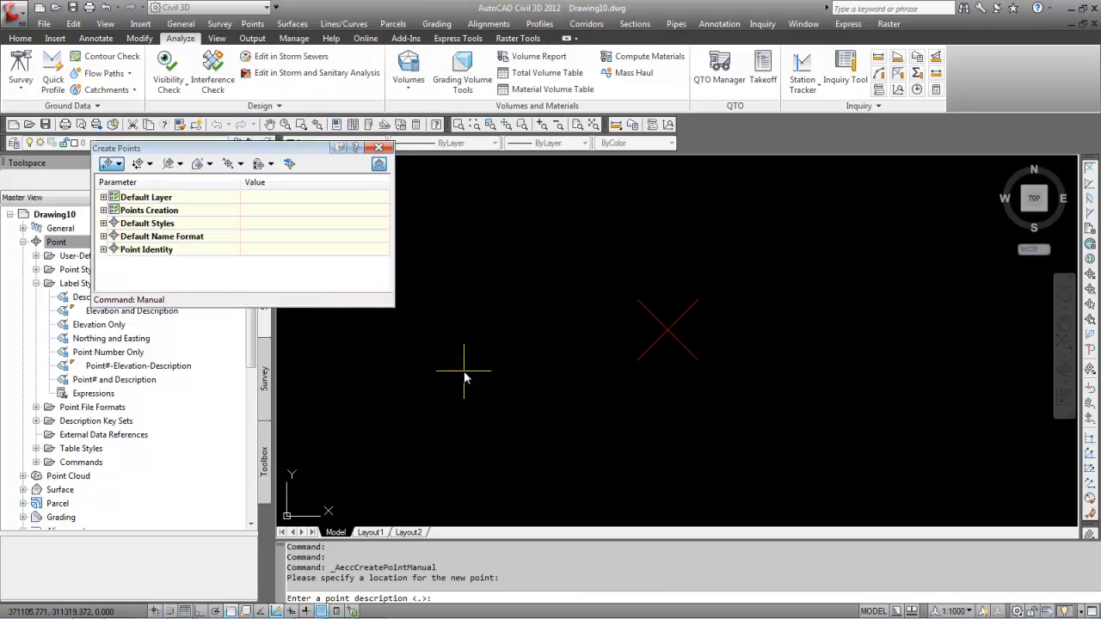
{"action": "type", "text": "My Second Point"}
{"action": "key", "text": "Return"}
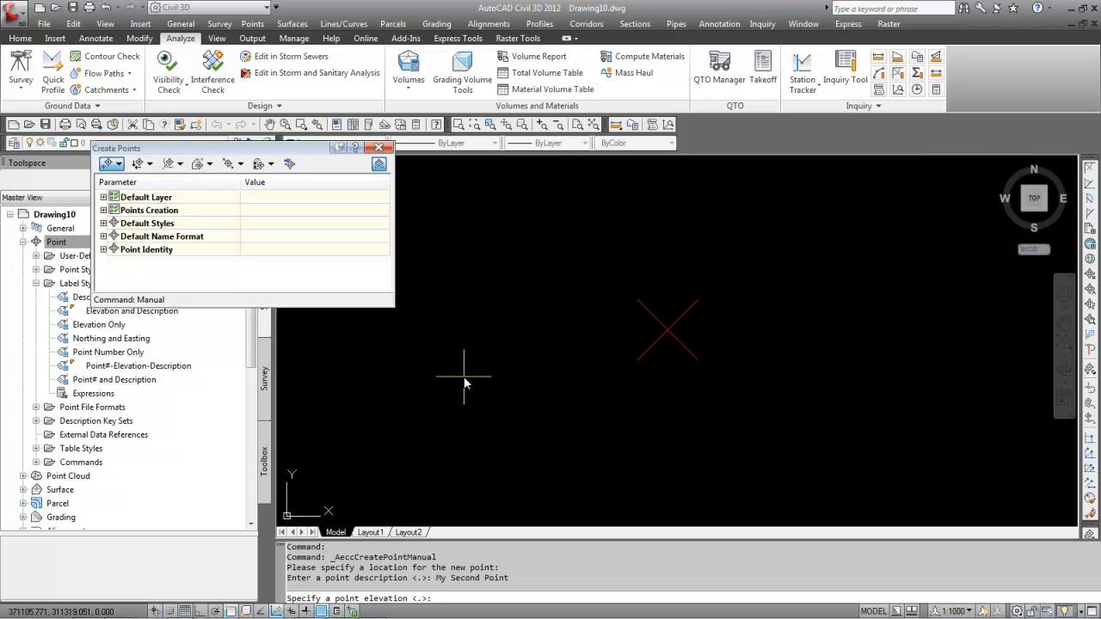
{"action": "key", "text": "Return"}
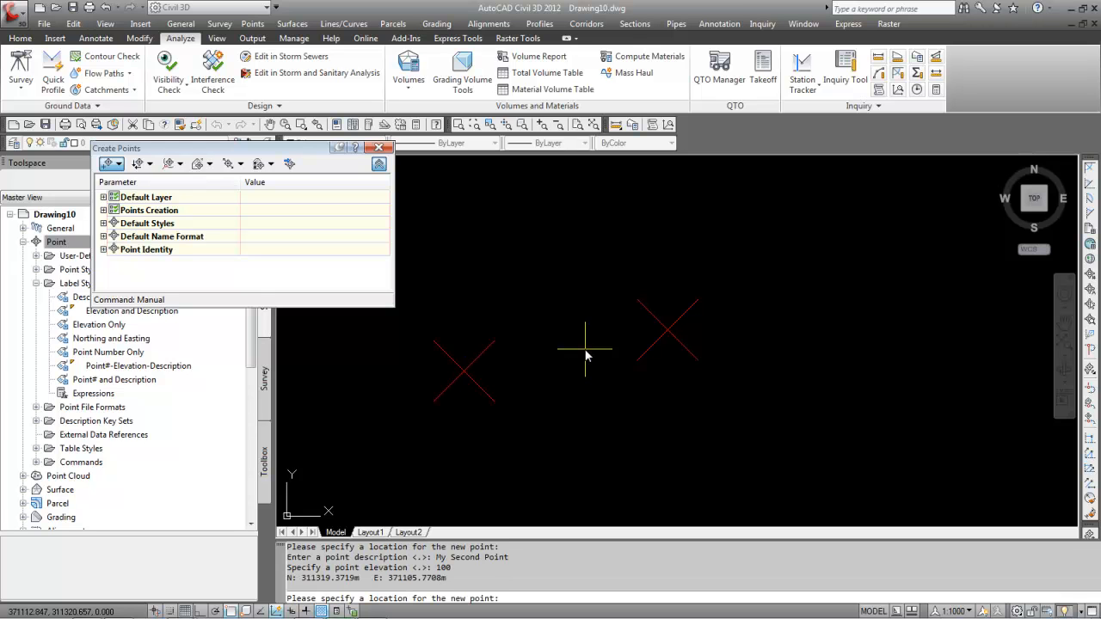
{"action": "key", "text": "Return"}
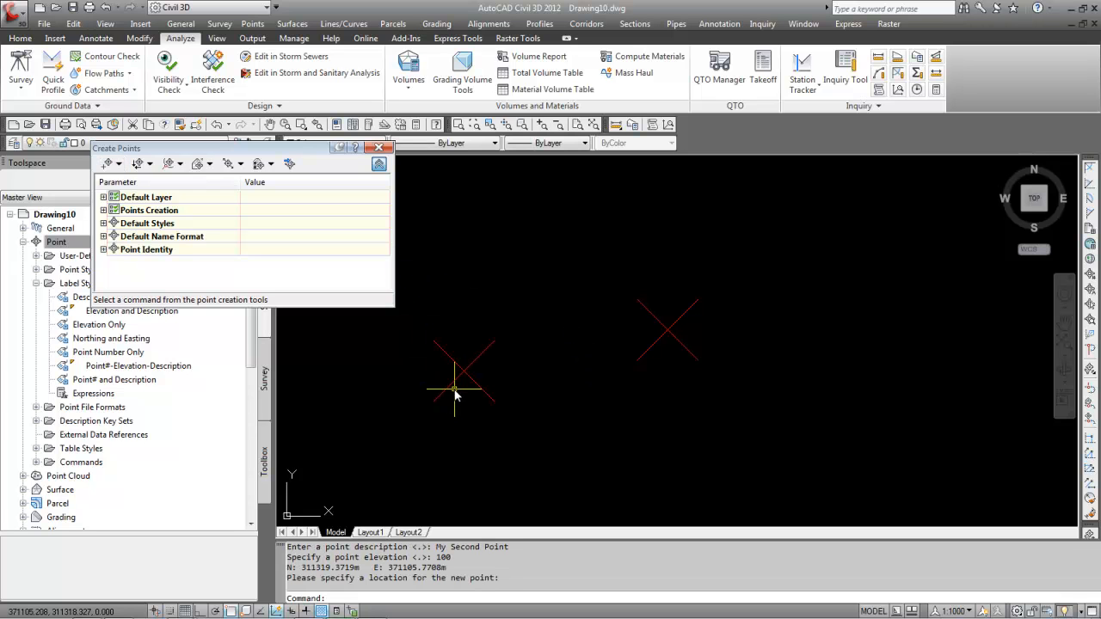
{"action": "left_click", "coordinate": [379, 149]}
{"action": "middle_click_drag", "start_coordinate": [503, 364], "coordinate": [564, 365]}
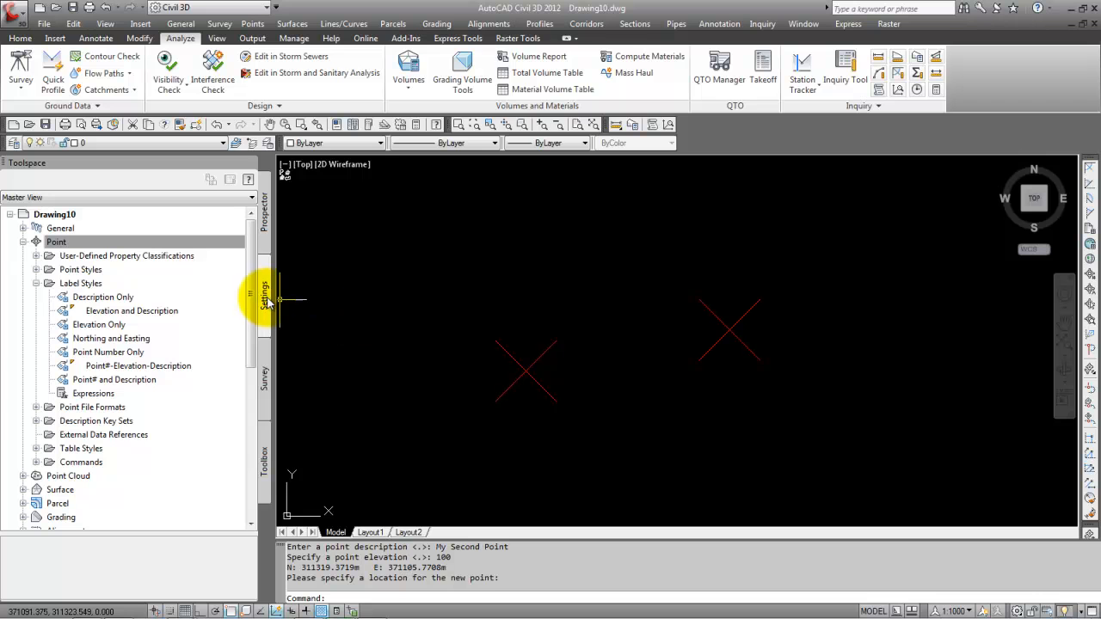
Step: In the properties of the _All Points point group, set the point style to Benchmark
{"action": "left_click", "coordinate": [265, 224]}
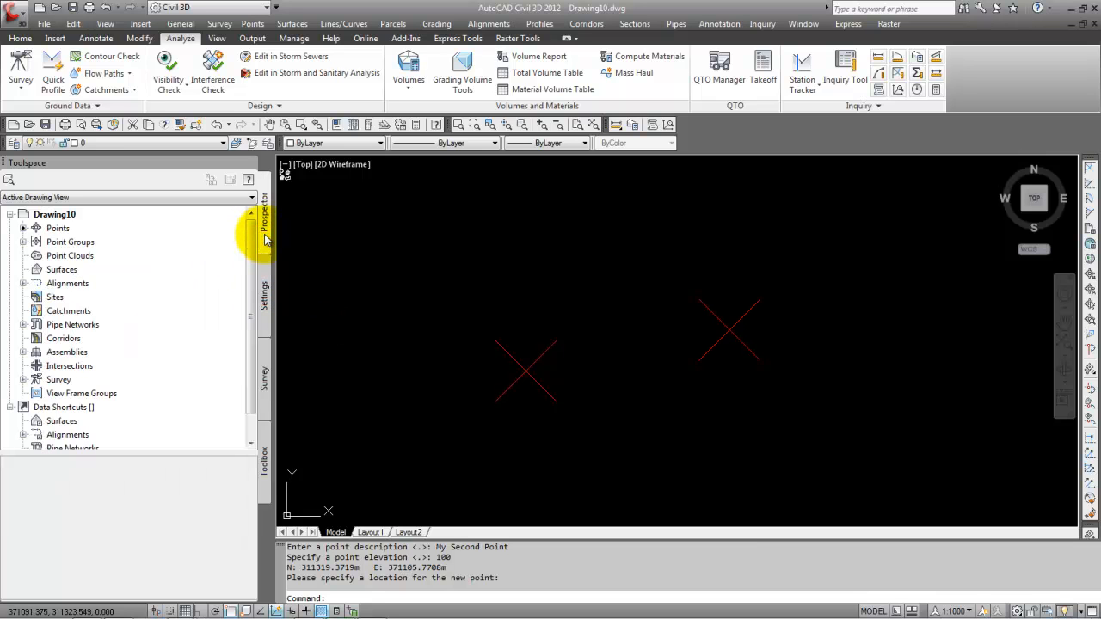
{"action": "left_click", "coordinate": [24, 242]}
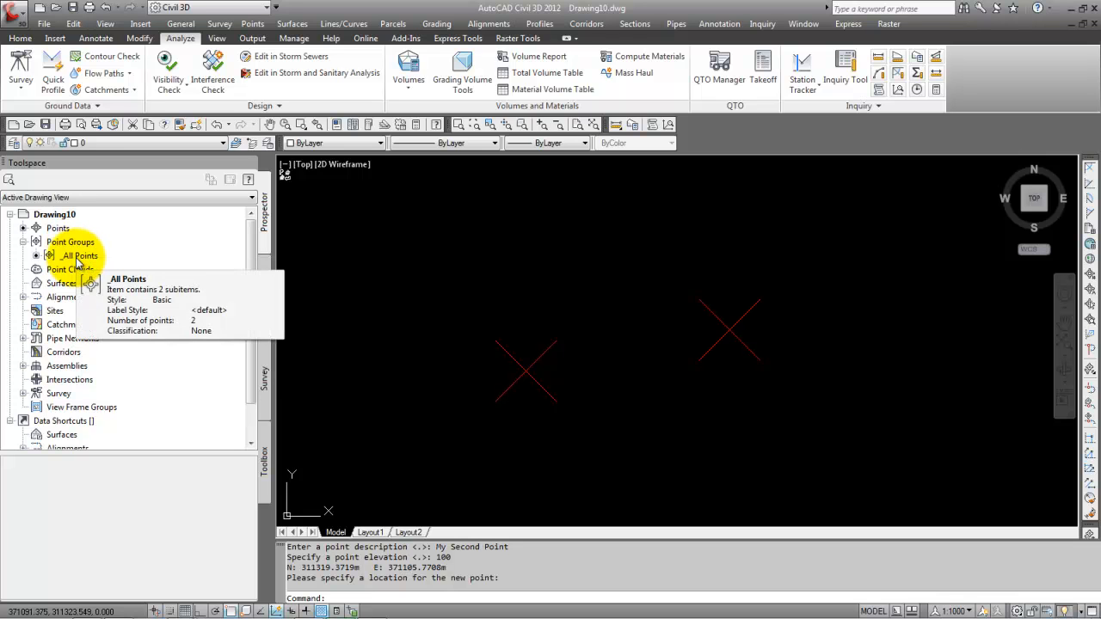
{"action": "left_click", "coordinate": [77, 256]}
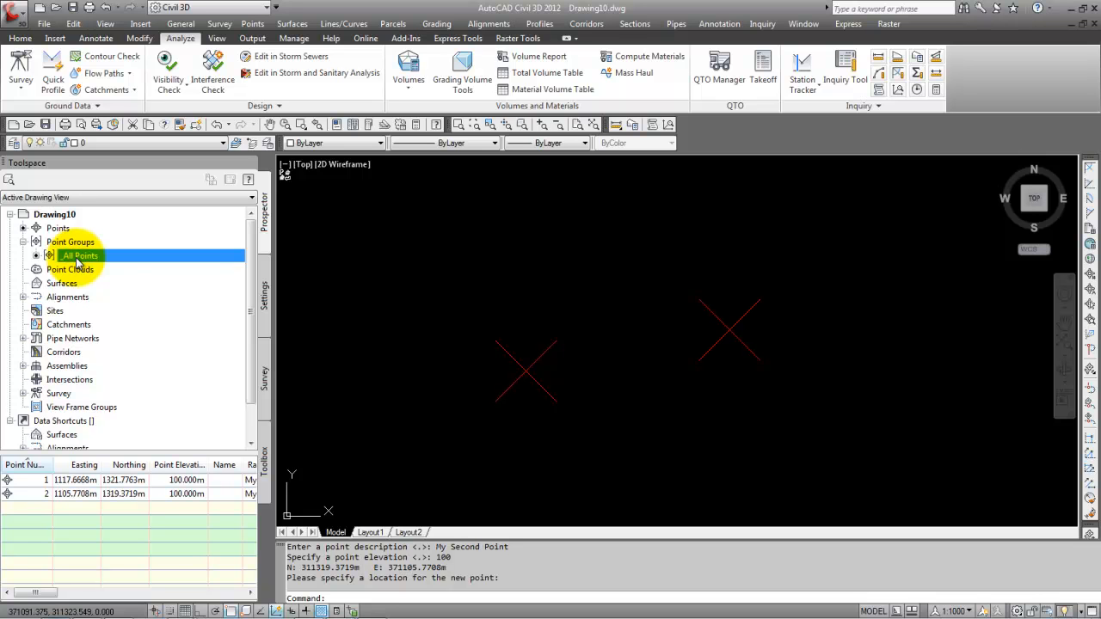
{"action": "right_click", "coordinate": [79, 263]}
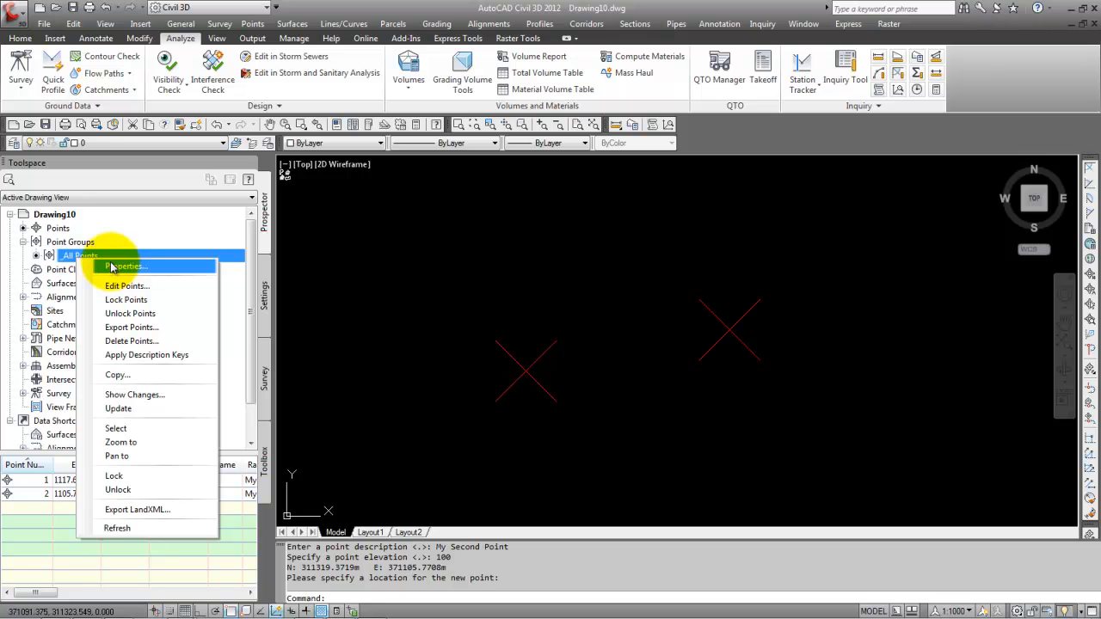
{"action": "left_click", "coordinate": [112, 267]}
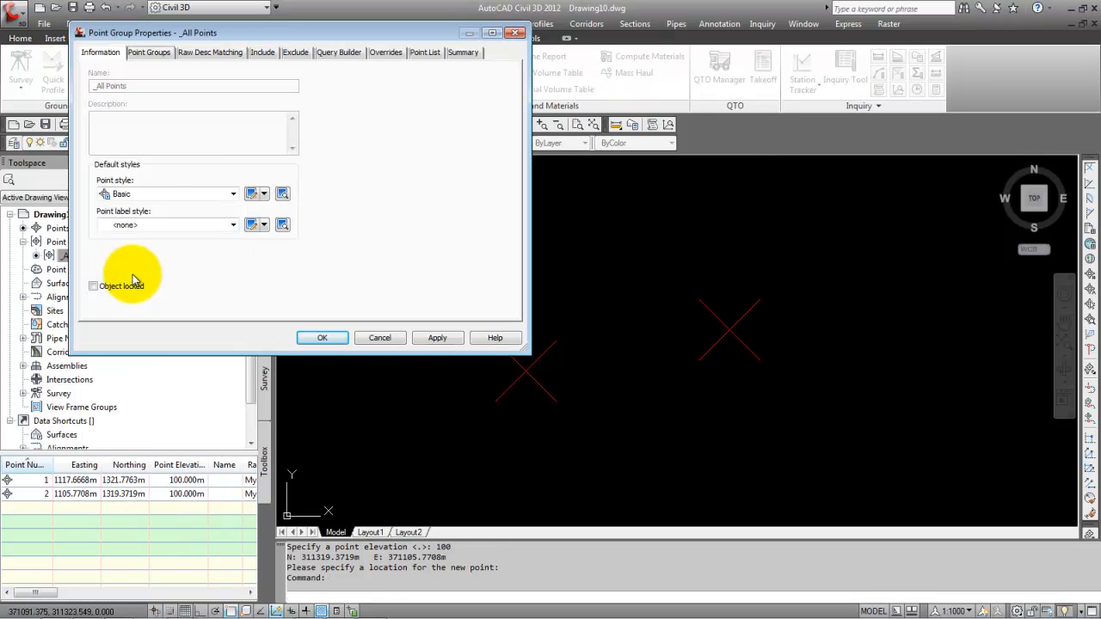
{"action": "left_click", "coordinate": [133, 195]}
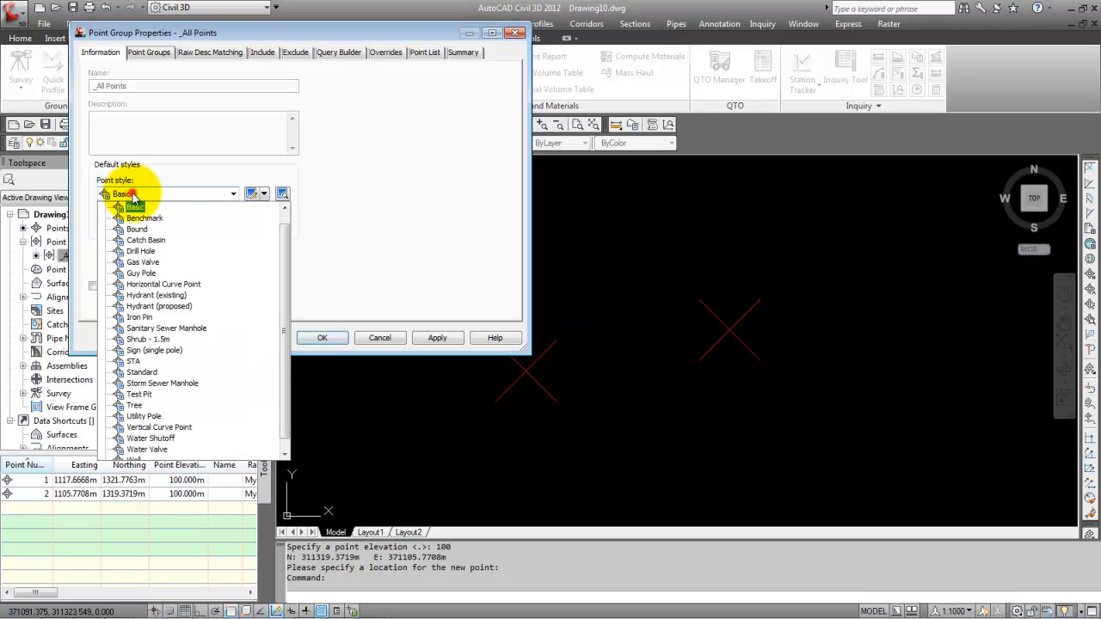
{"action": "left_click", "coordinate": [136, 221]}
Step: Set the _All Points group's point label style to Elevation and Description and apply the group properties
{"action": "left_click", "coordinate": [135, 224]}
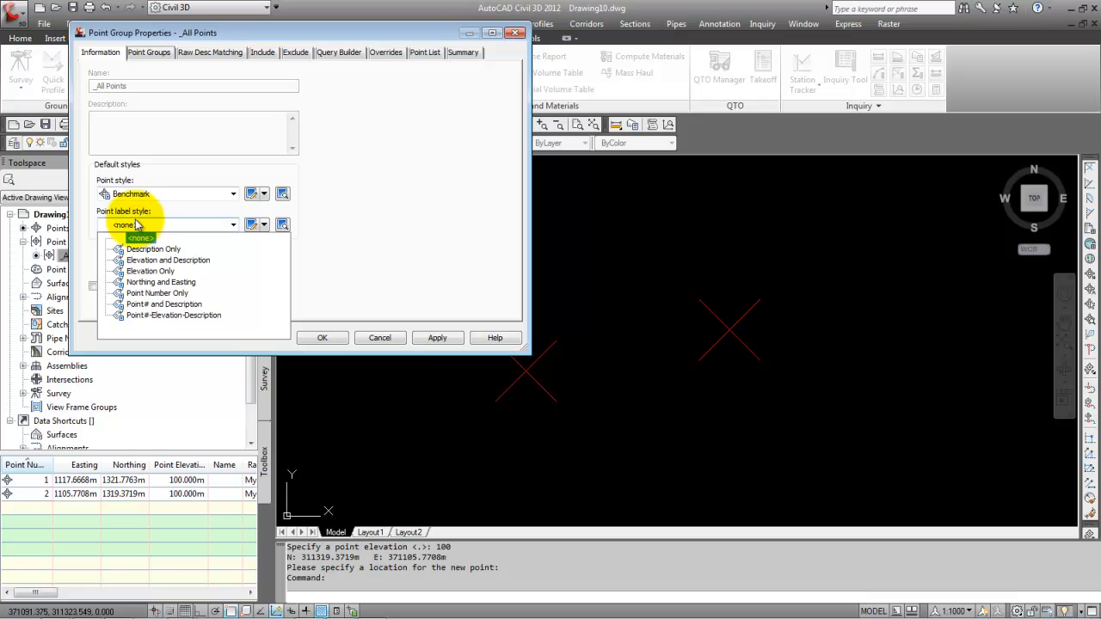
{"action": "left_click", "coordinate": [142, 260]}
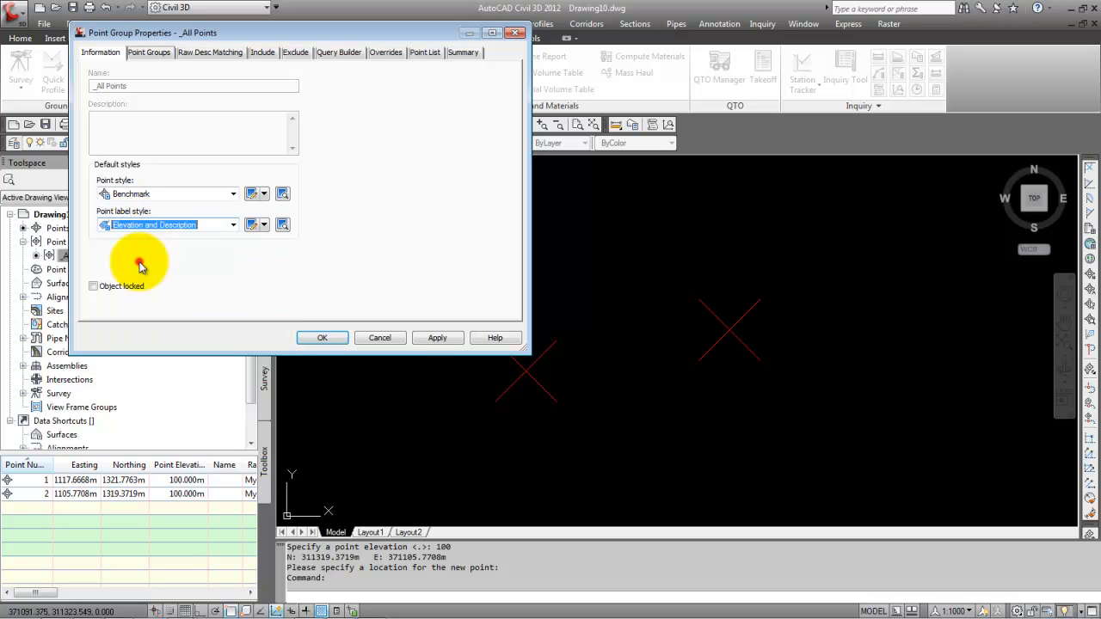
{"action": "left_click", "coordinate": [437, 338]}
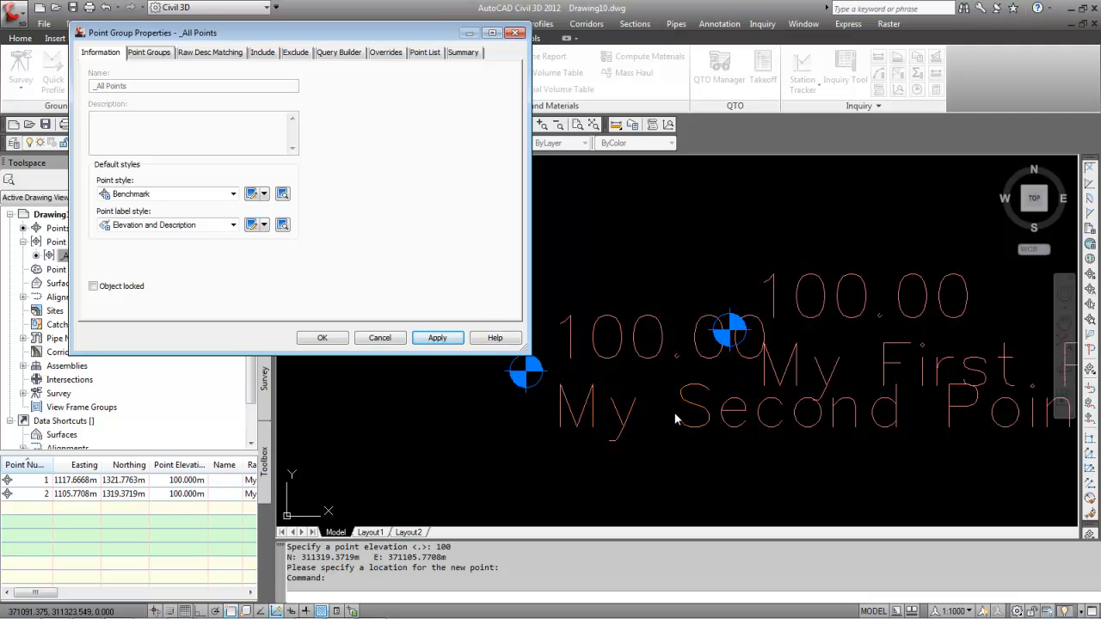
{"action": "left_click", "coordinate": [323, 337]}
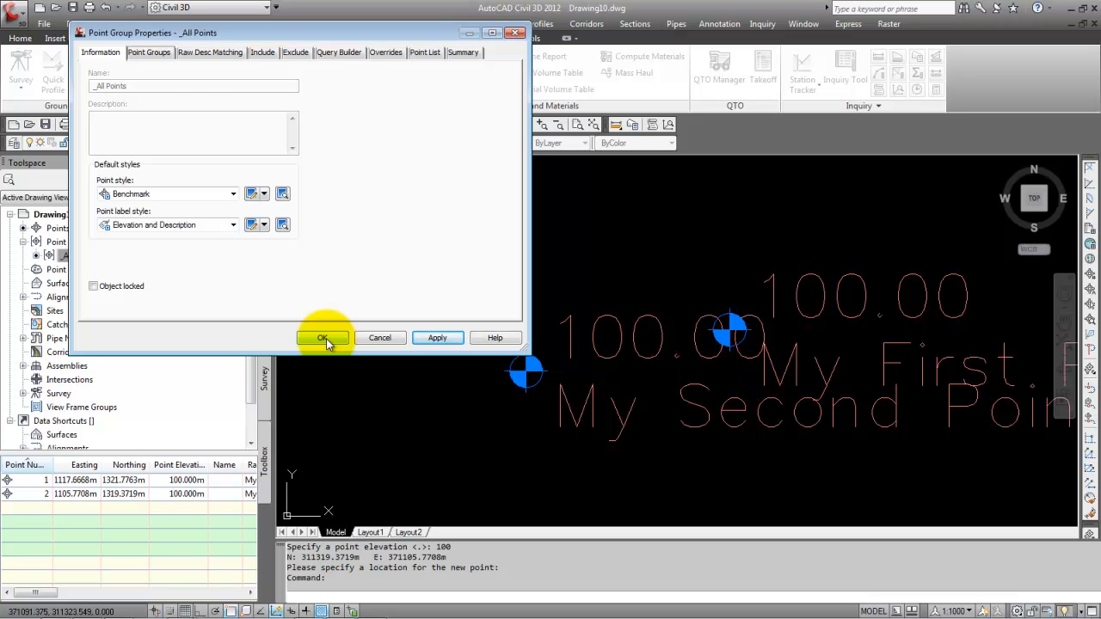
{"action": "left_click", "coordinate": [325, 338]}
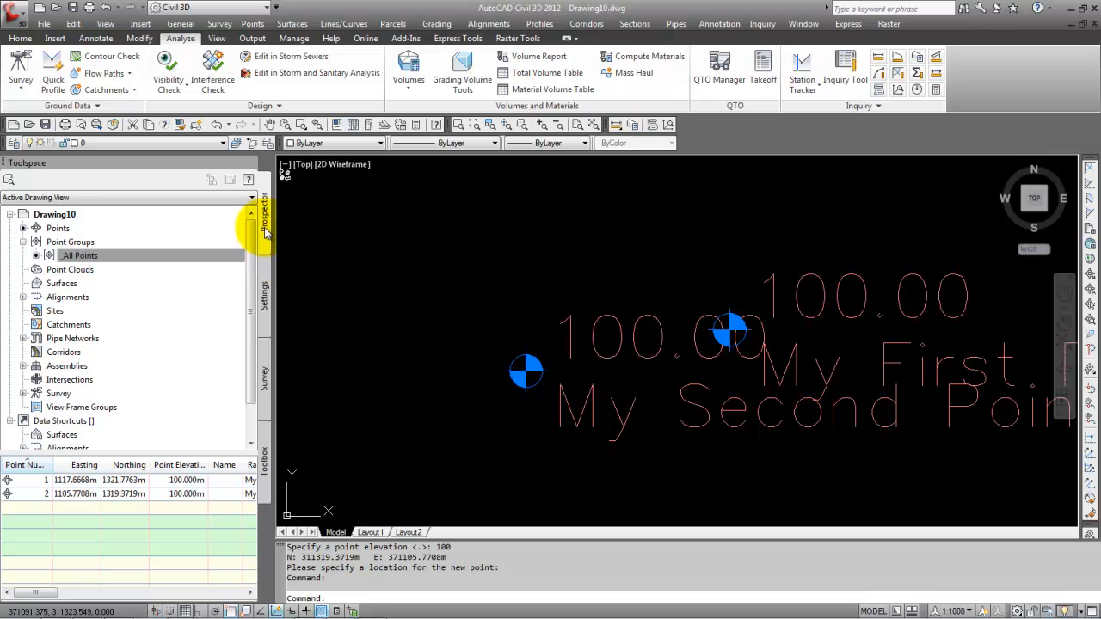
{"action": "left_click", "coordinate": [86, 256]}
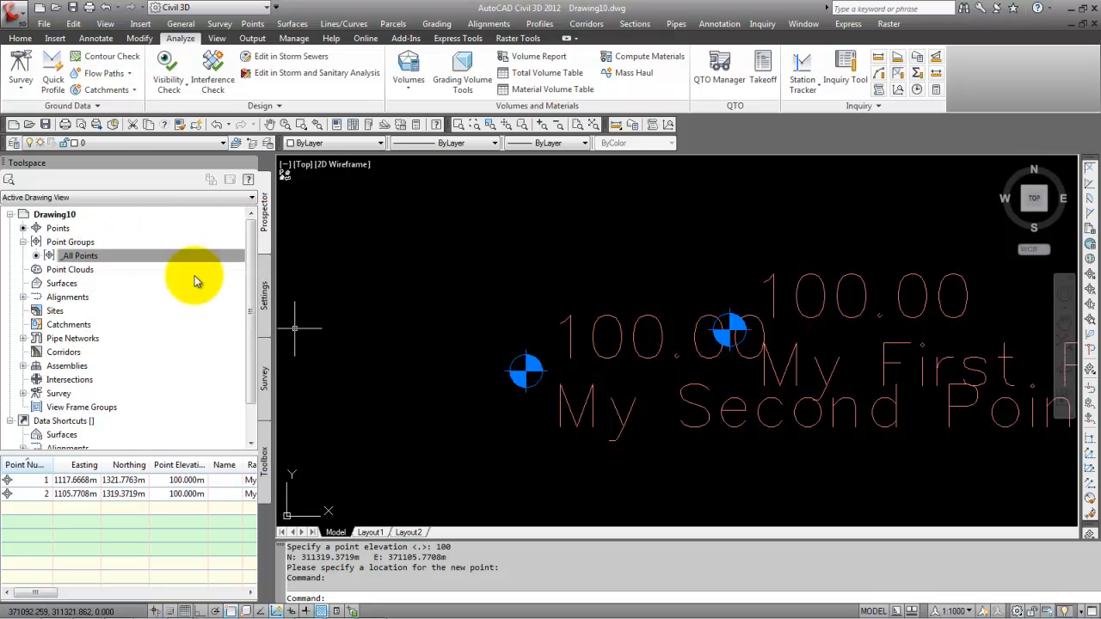
{"action": "left_click", "coordinate": [86, 255]}
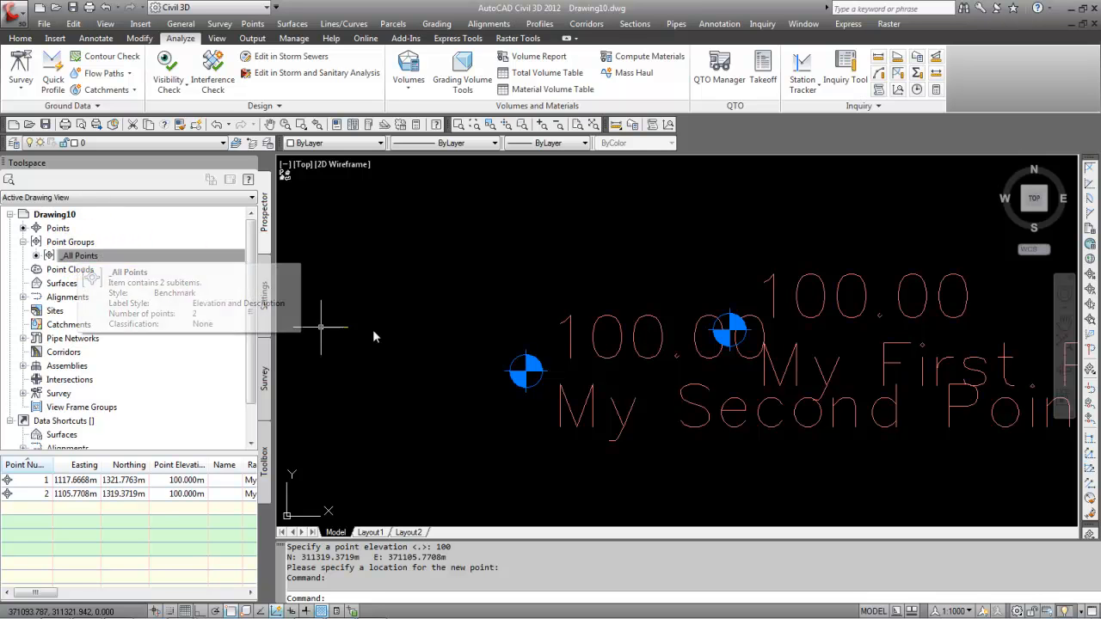